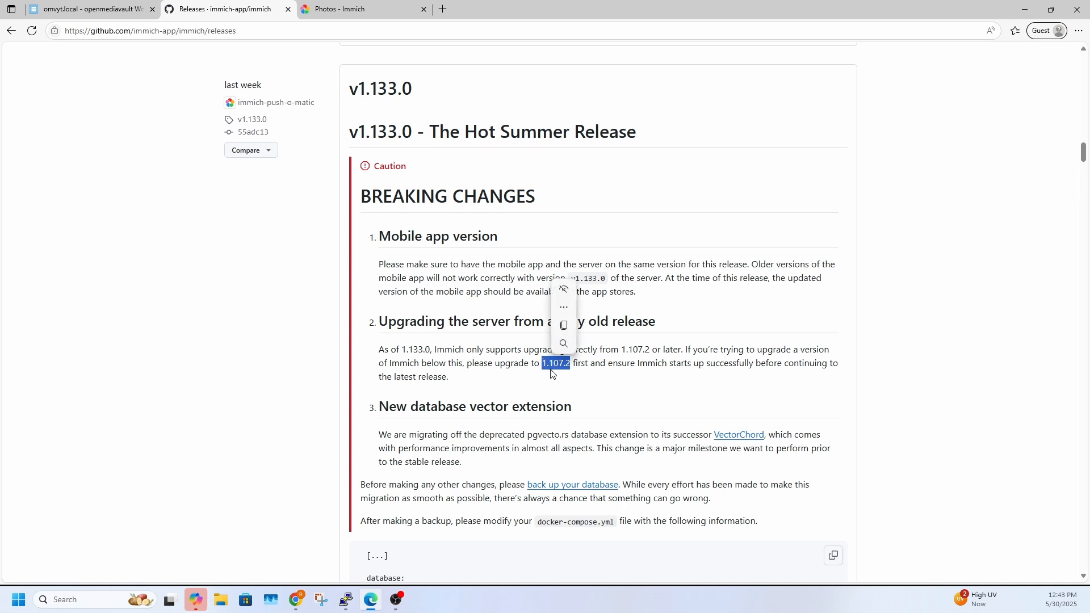
Review the old-release upgrade requirement in the v1.133.0 notes and check which version the Immich server runs
click(551, 379)
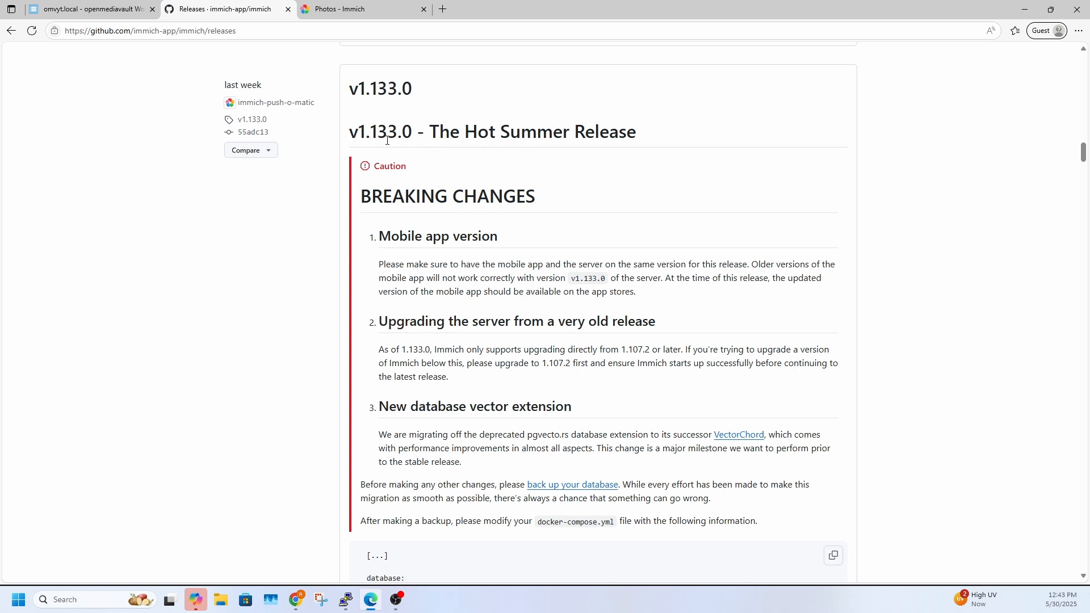
drag(384, 340, 436, 350)
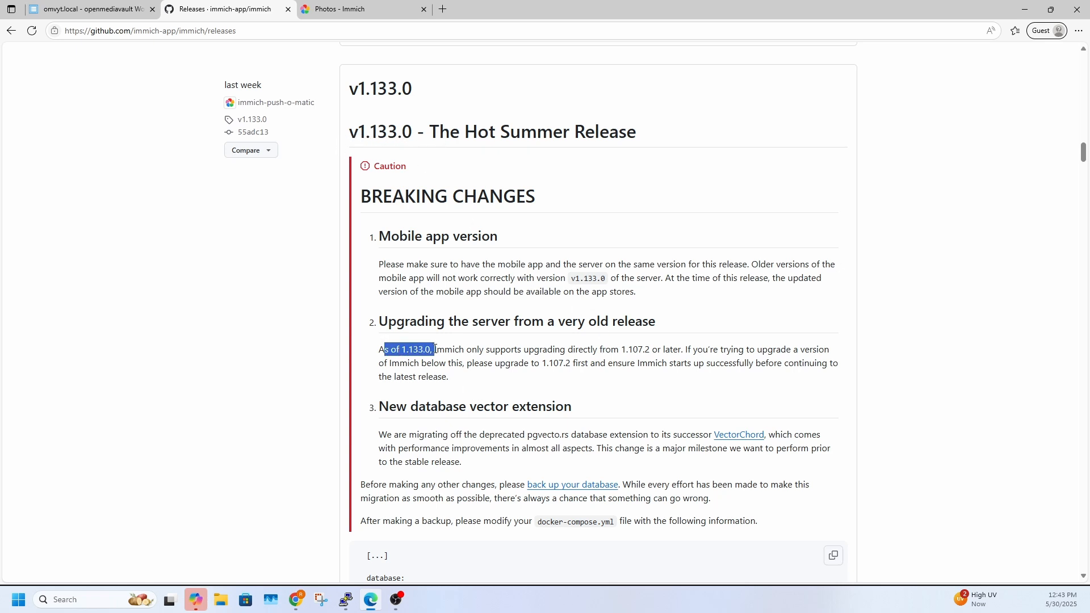
click(484, 362)
click(340, 9)
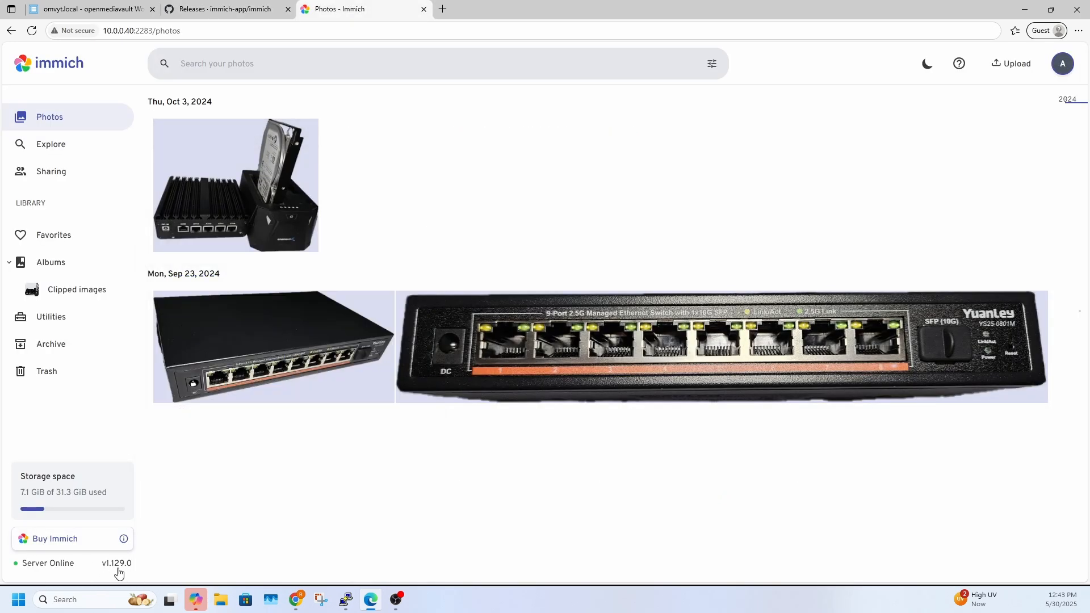
Examine the database image change in the v1.133.0 release notes and the guidance for non-default pg versions
click(227, 9)
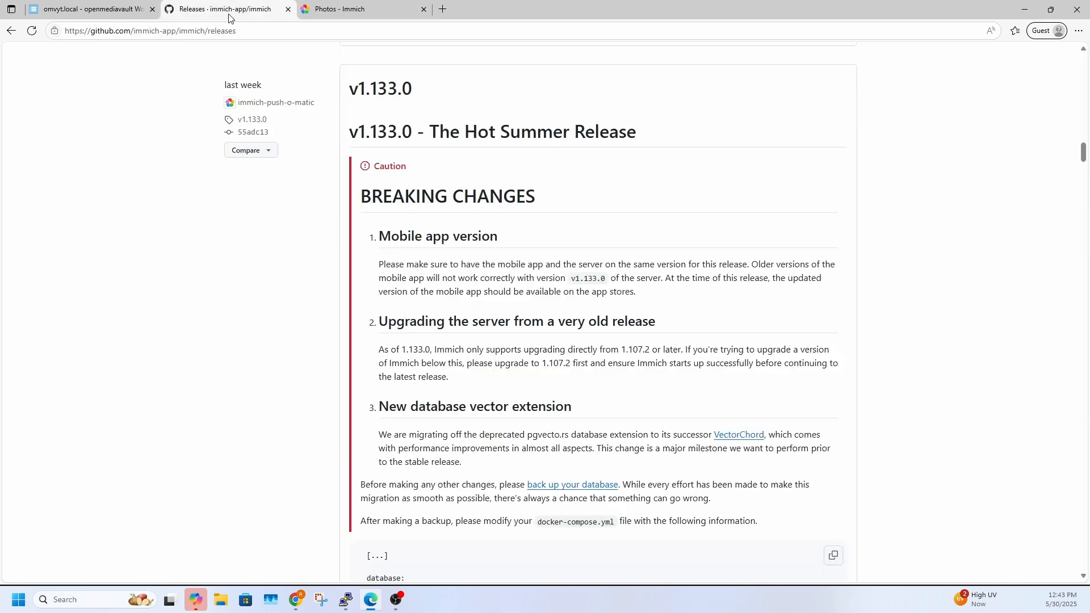
scroll(359, 324, down, 6)
scroll(359, 325, down, 1)
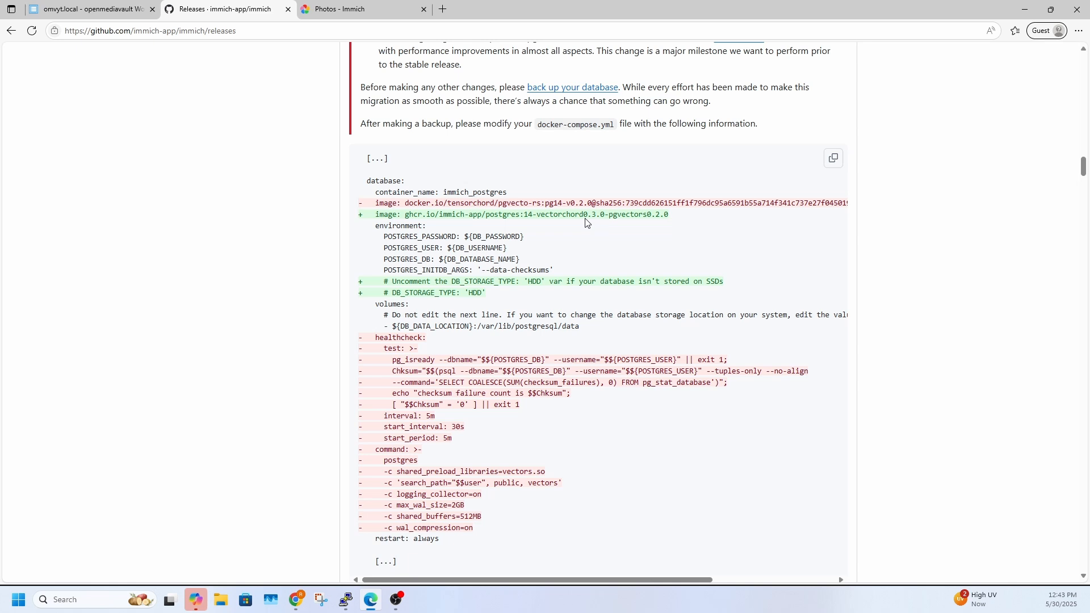
drag(540, 204, 563, 205)
scroll(557, 375, down, 5)
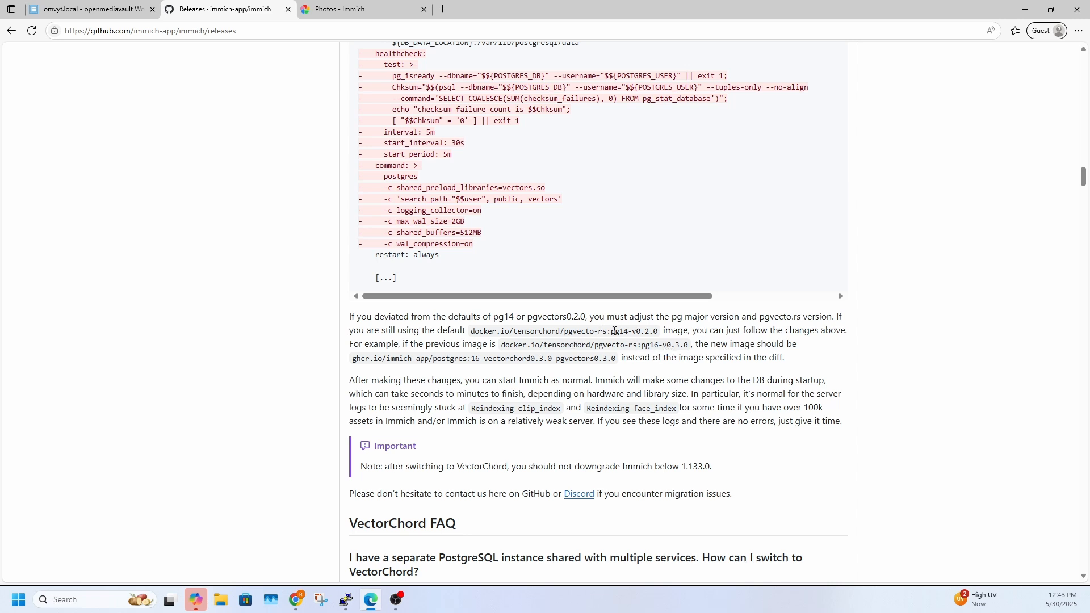
double_click(615, 331)
double_click(661, 346)
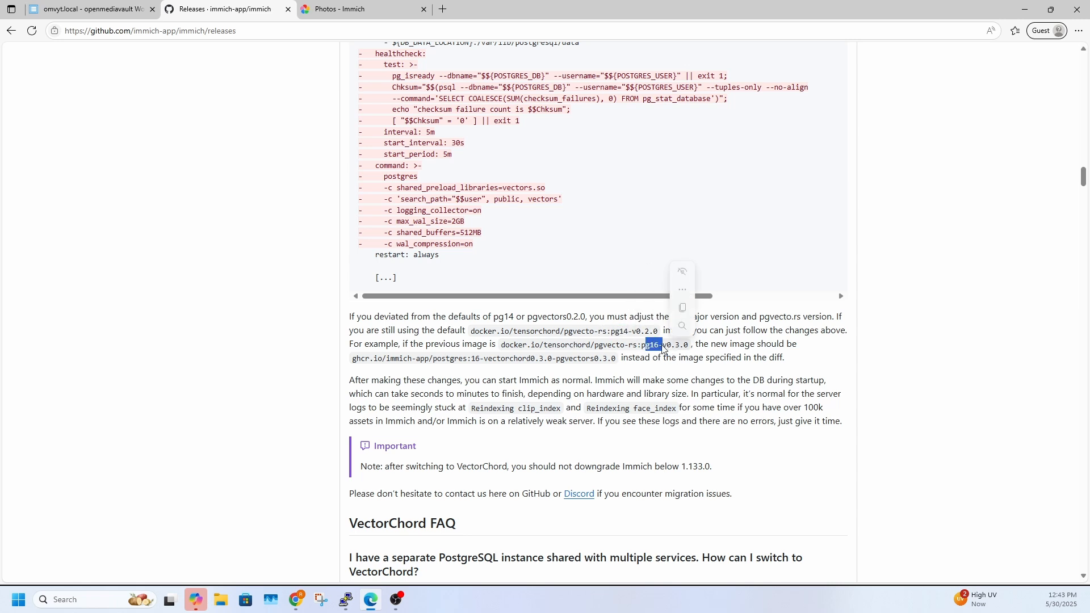
click(627, 378)
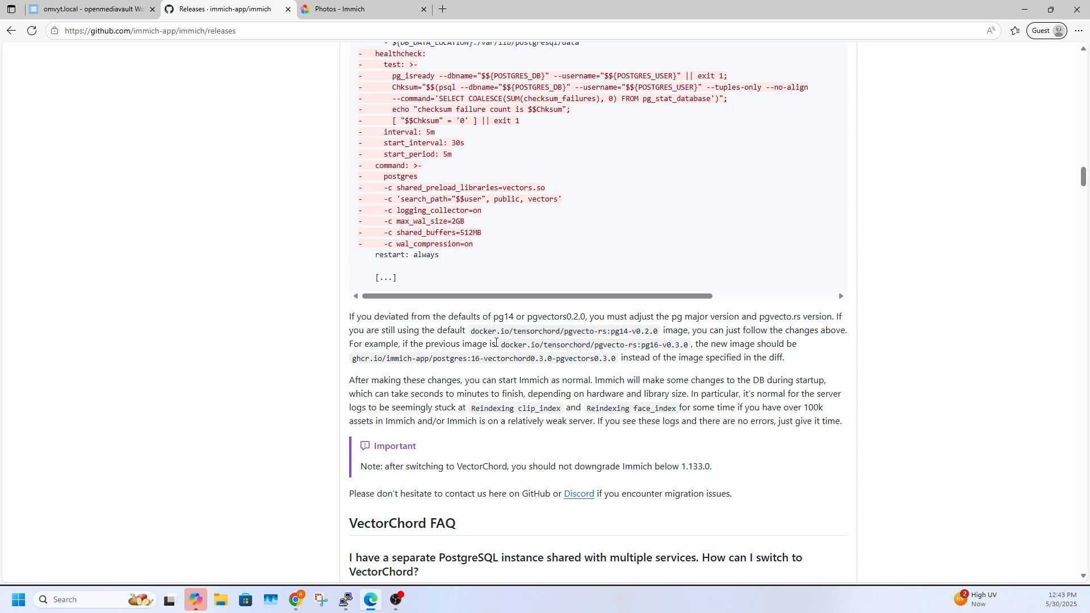
Examine the healthcheck and command lines to remove from docker-compose.yml and the DB_STORAGE_TYPE lines to add
scroll(501, 399, up, 3)
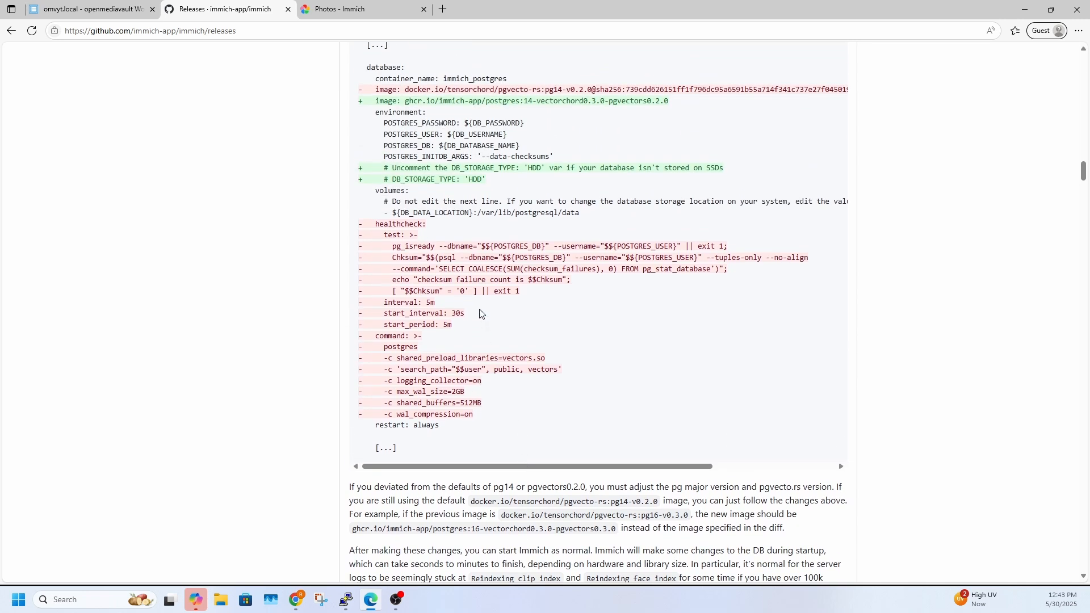
drag(374, 224, 506, 433)
click(411, 364)
scroll(477, 332, up, 2)
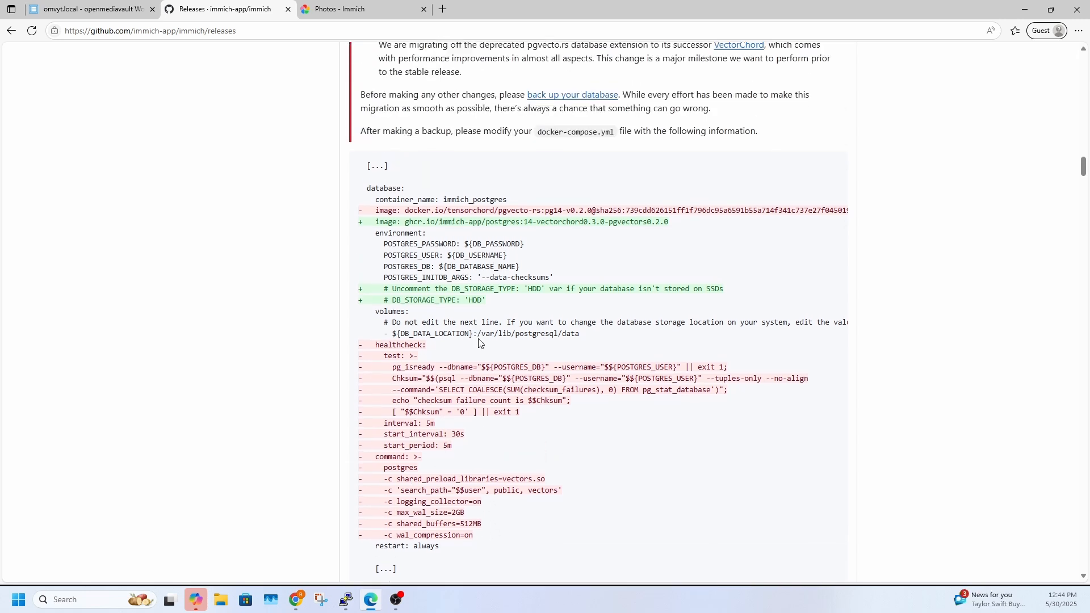
scroll(478, 341, up, 3)
scroll(419, 324, down, 1)
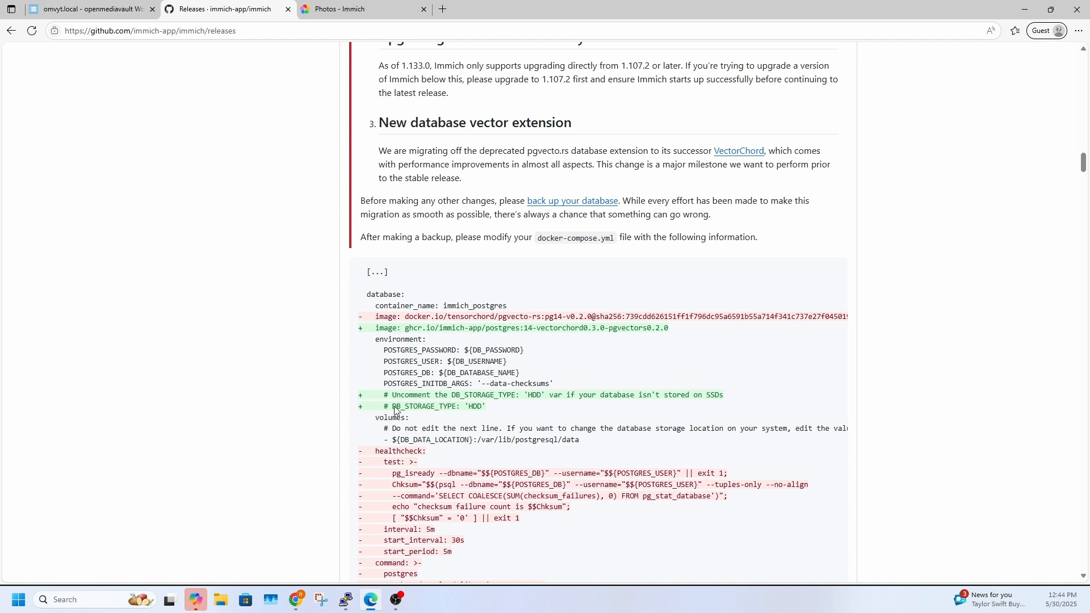
drag(367, 398, 495, 409)
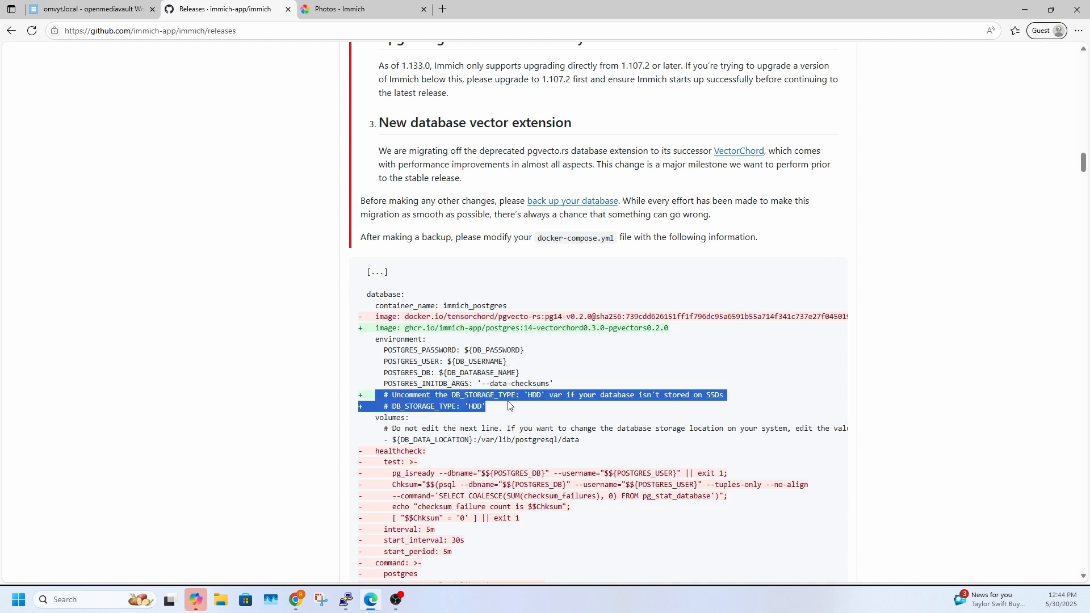
click(500, 413)
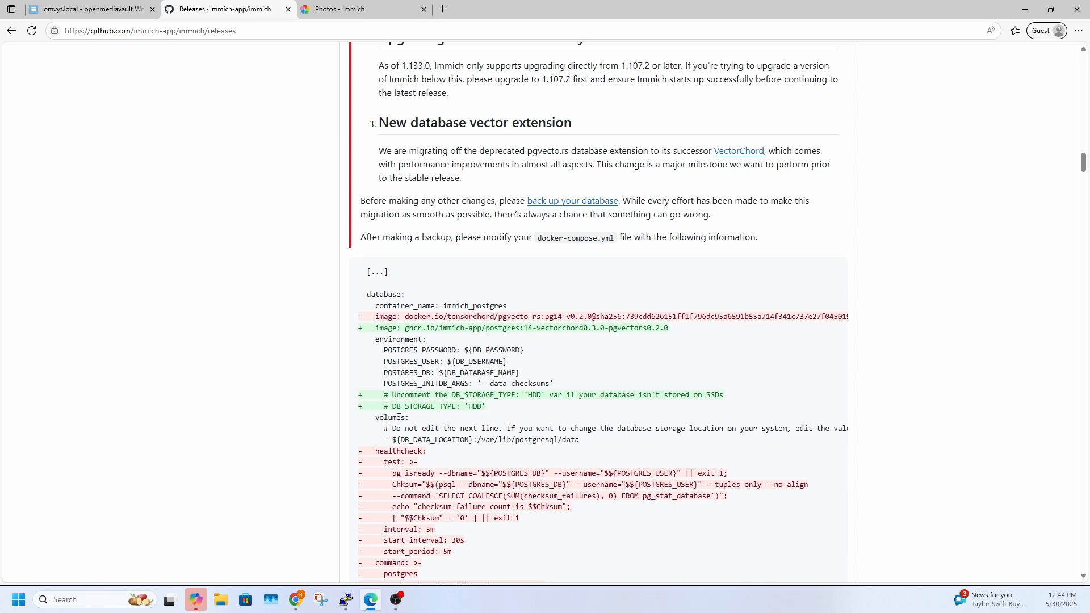
drag(389, 407, 380, 407)
Open the linked database backup documentation in a new tab and go to its Manual Backup and Restore section
scroll(457, 367, up, 2)
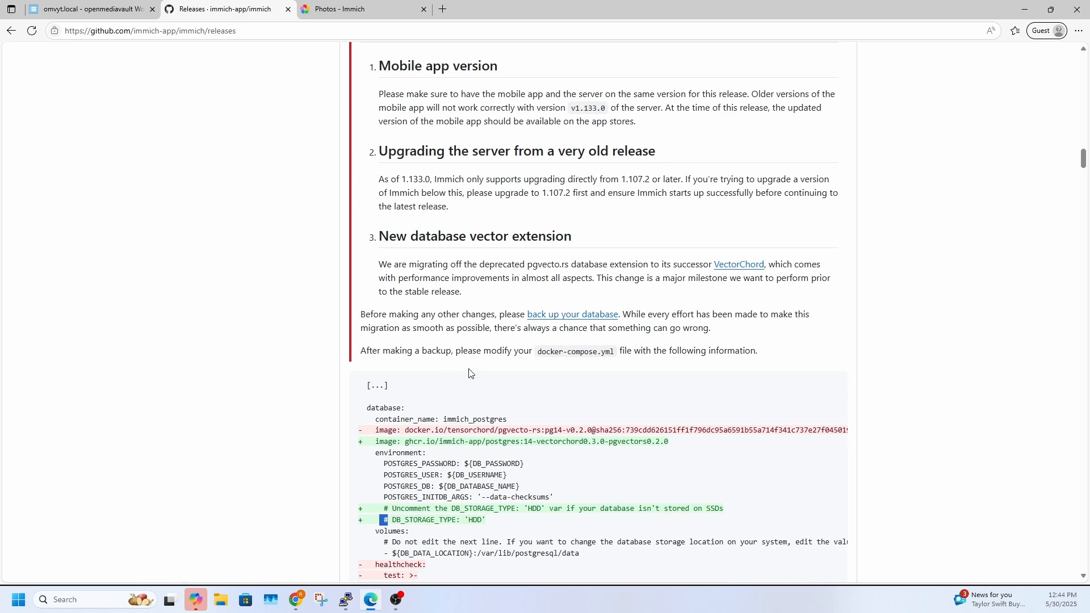
middle_click(559, 318)
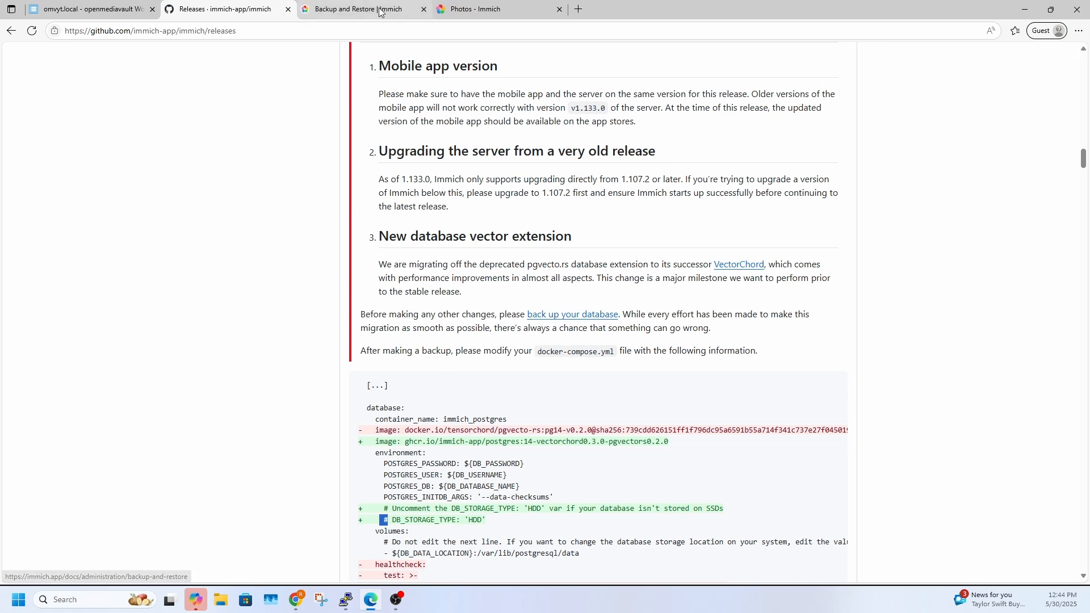
key(ctrl+Tab)
scroll(423, 360, down, 4)
scroll(424, 343, down, 10)
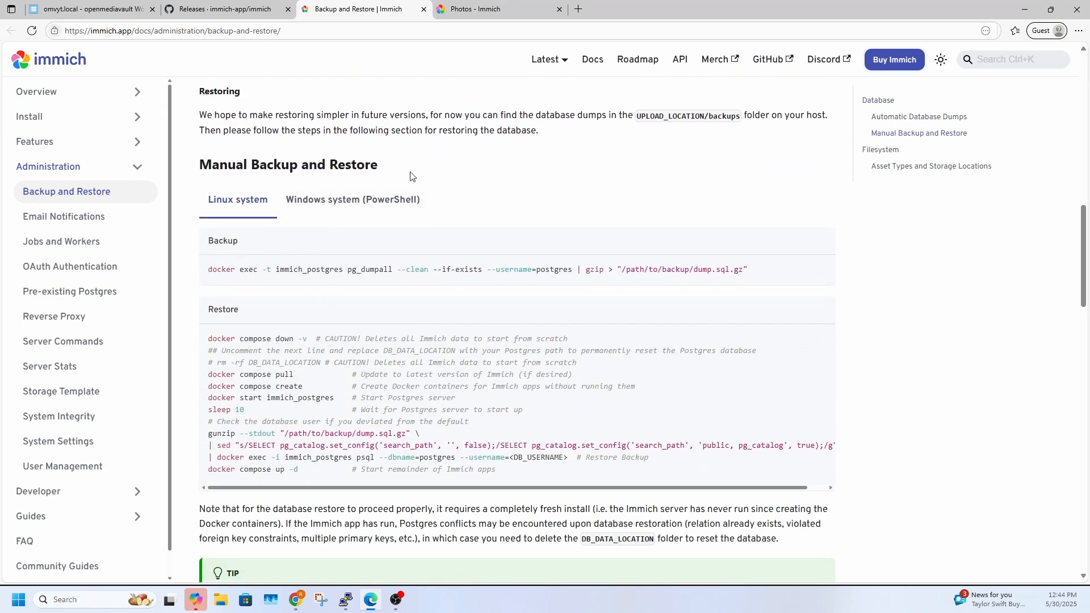
Check which job types can be created in the Immich administration, closing the job dialog without creating one
click(487, 13)
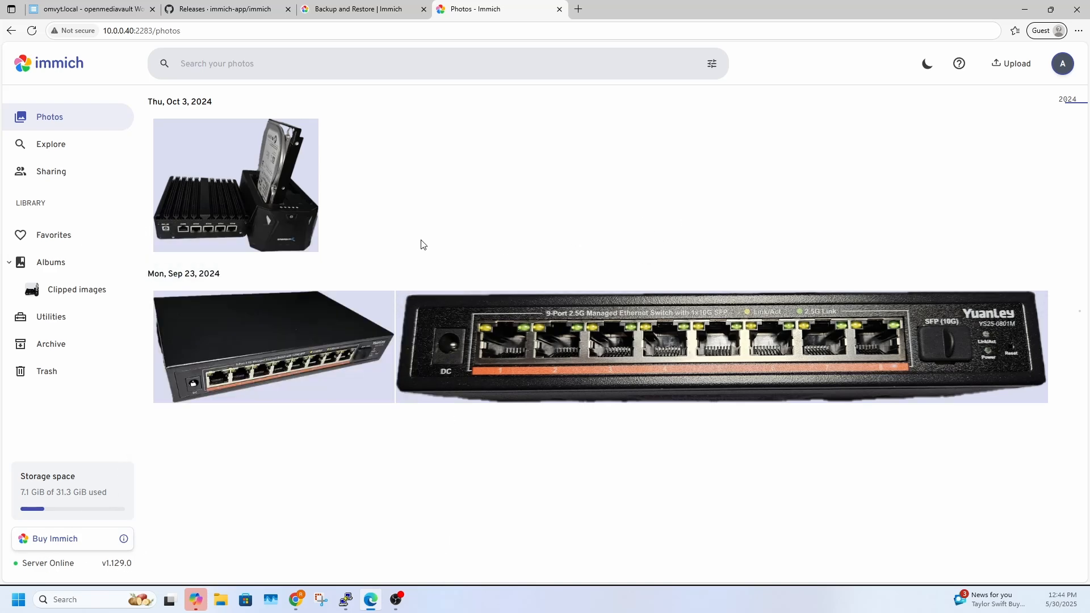
click(1071, 74)
click(968, 218)
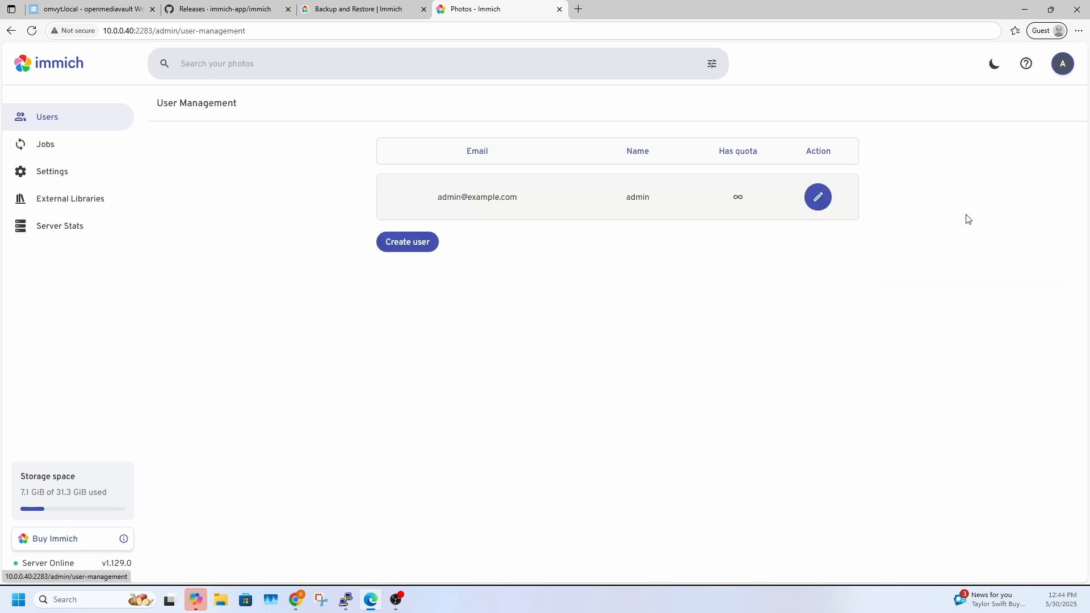
click(84, 149)
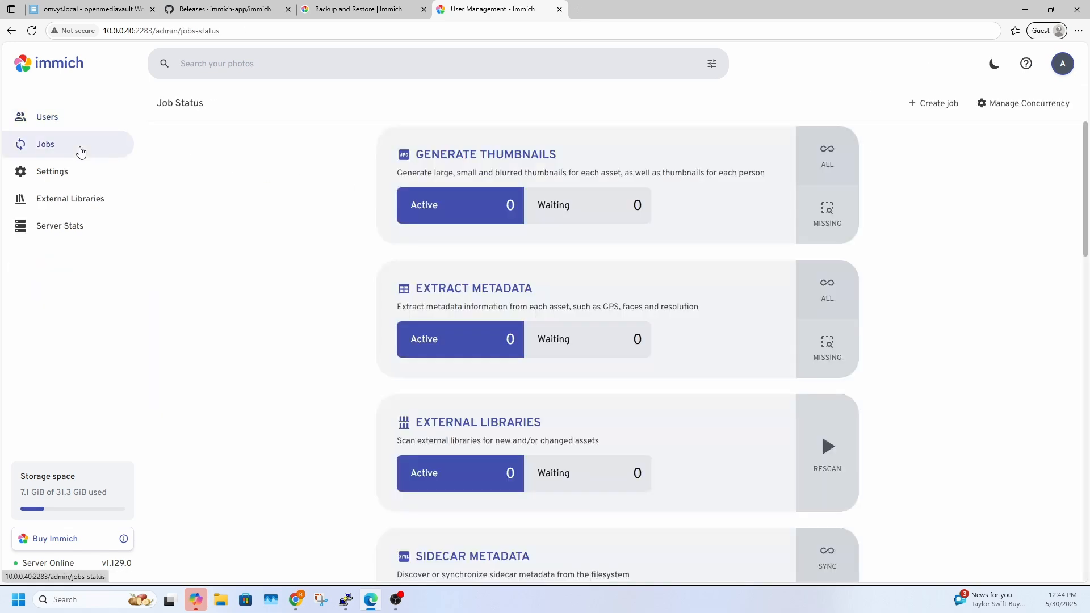
click(938, 112)
click(576, 318)
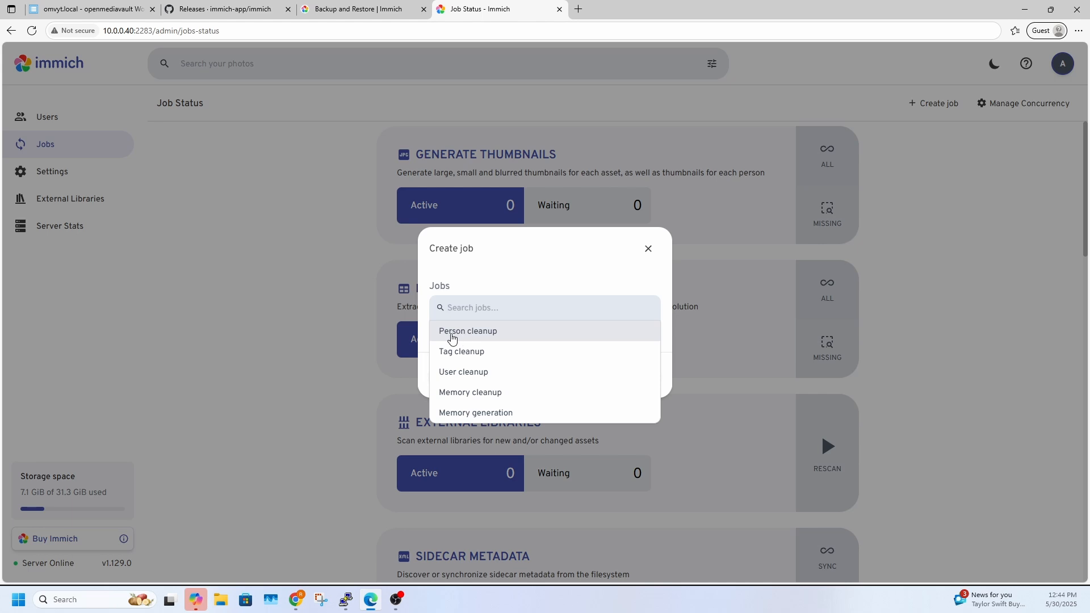
click(654, 252)
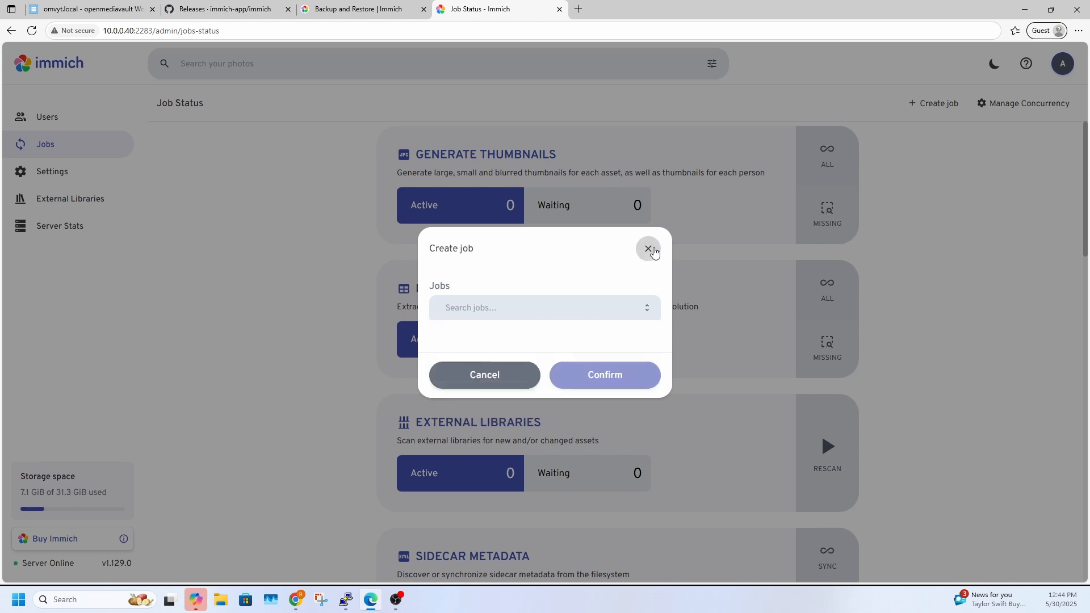
click(653, 251)
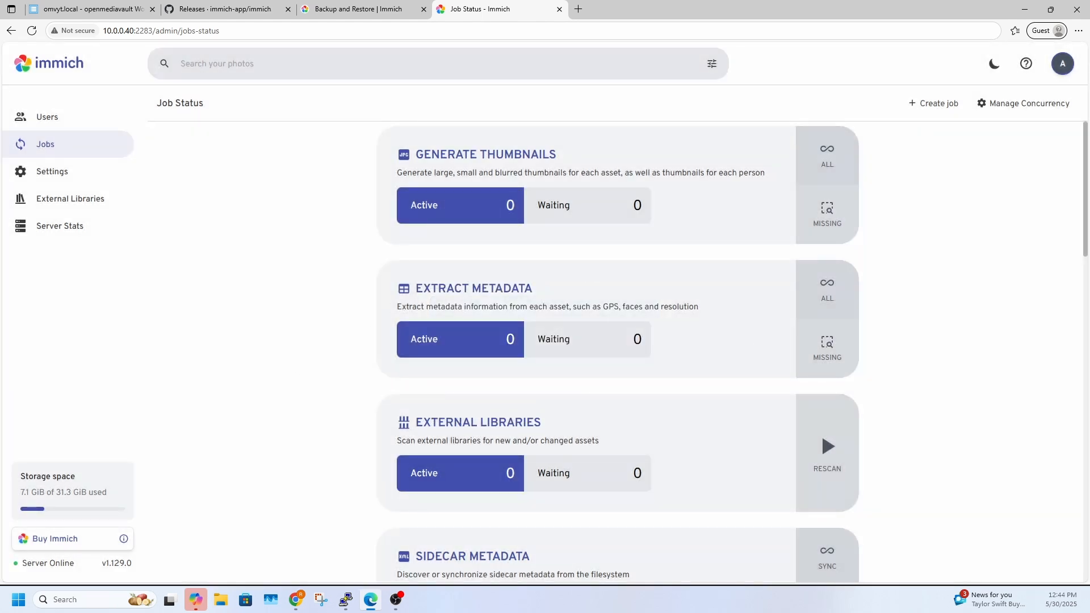
Copy the Linux backup command for the immich_postgres container from the documentation into the PuTTY session
key(alt+Tab)
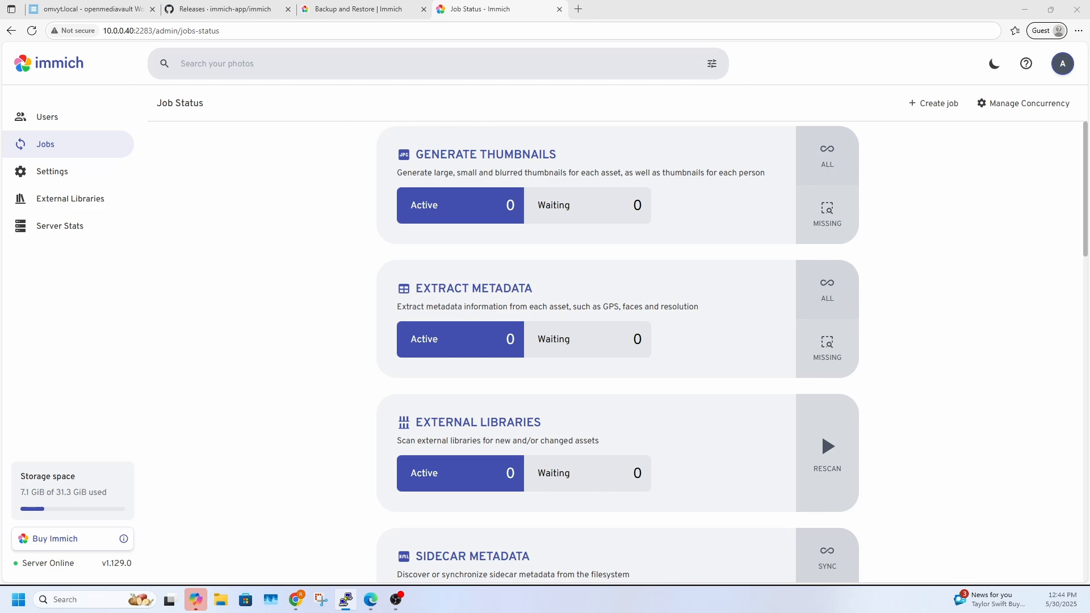
drag(0, 225, 516, 163)
click(340, 10)
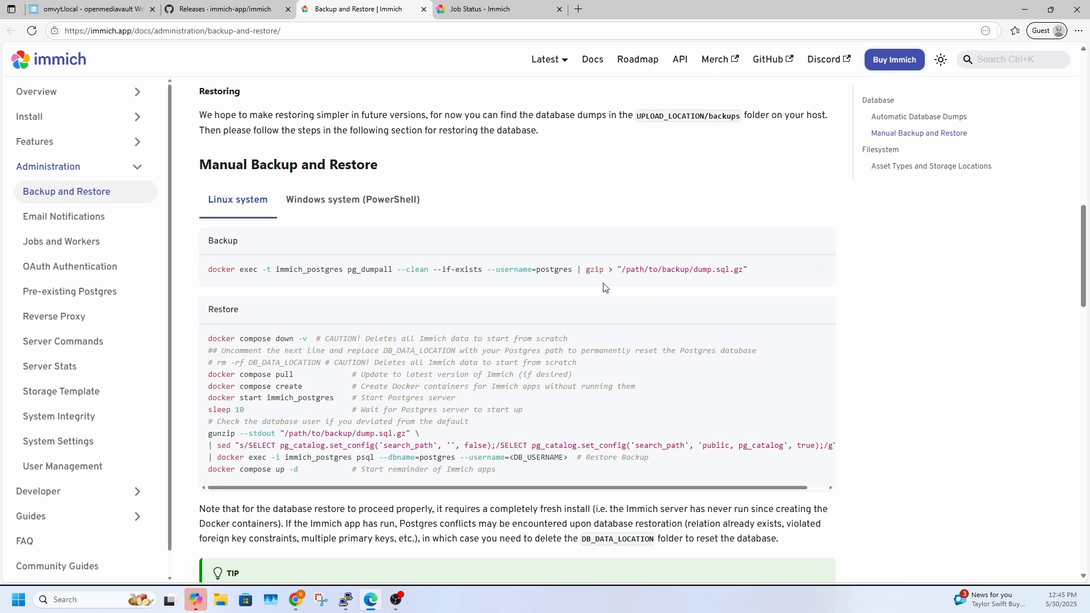
drag(343, 270, 277, 273)
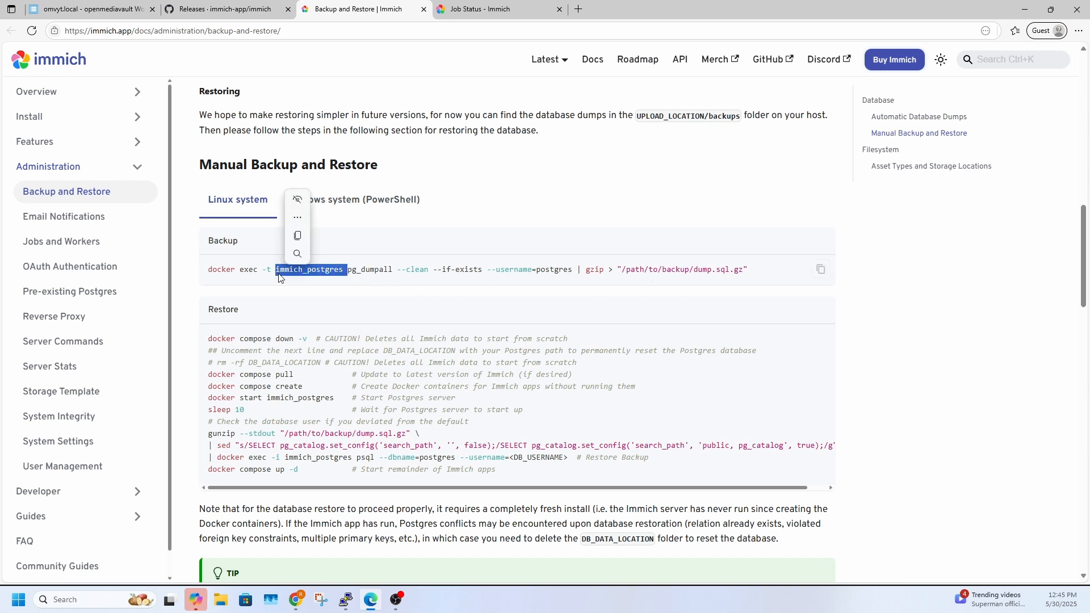
click(328, 273)
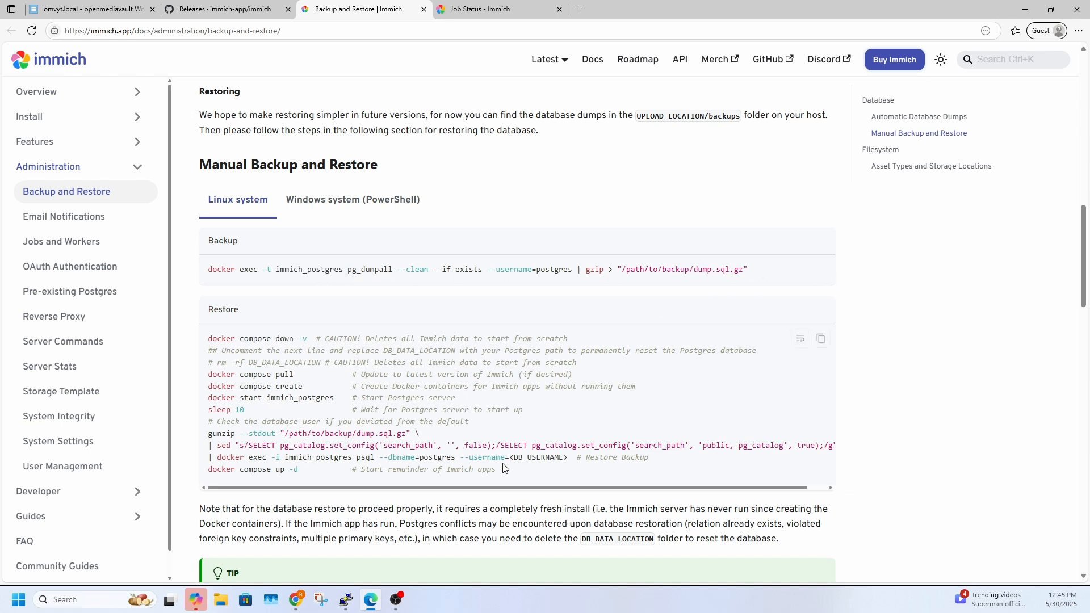
click(351, 601)
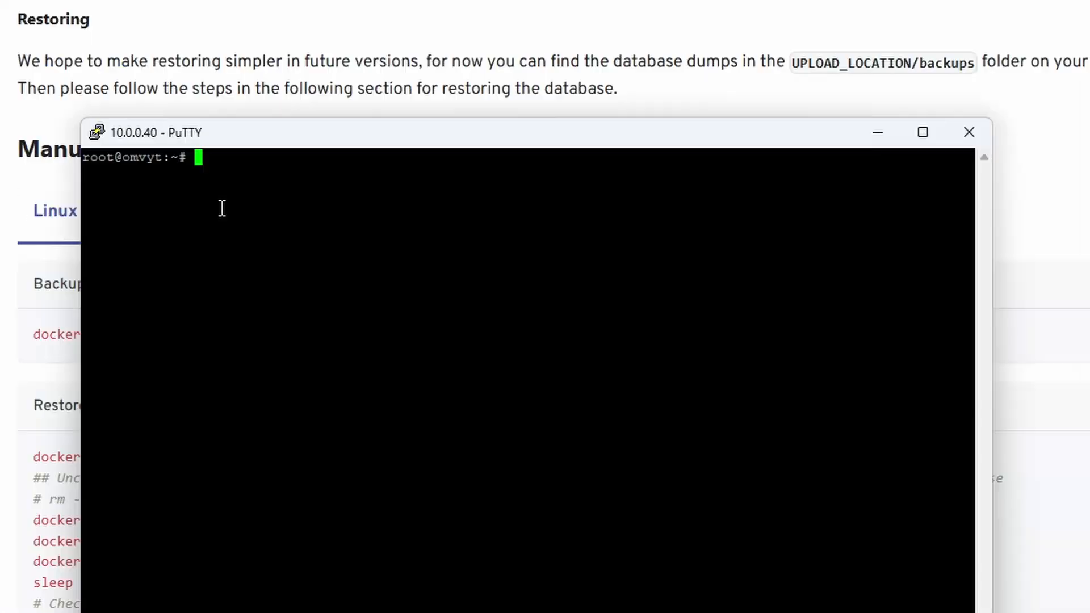
right_click(213, 177)
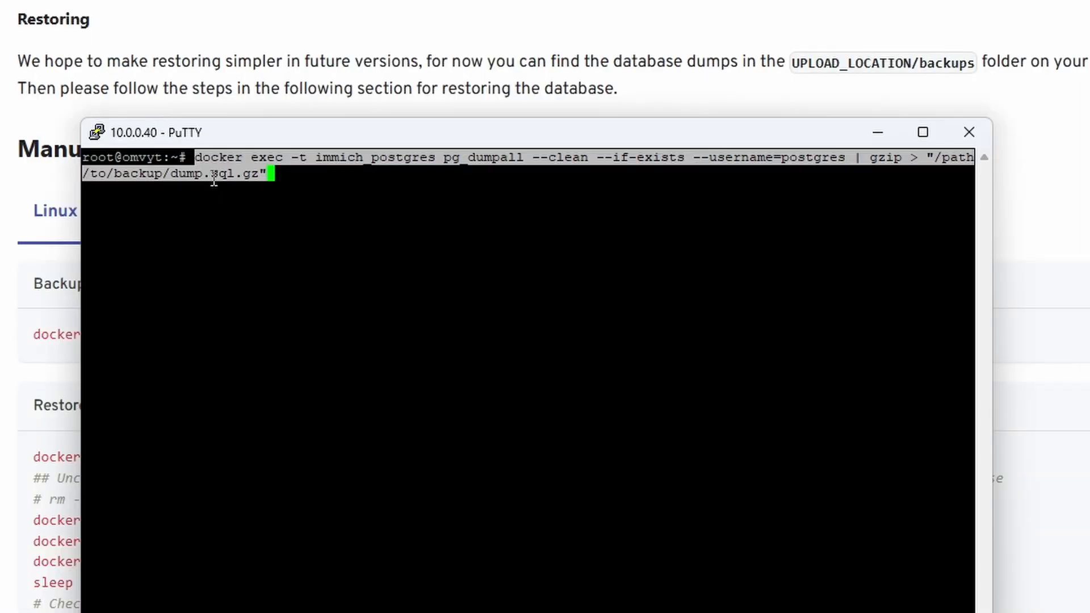
Shorten the dump's output path to "dump.sql.gz" and run the pg_dumpall backup command
key(Left)
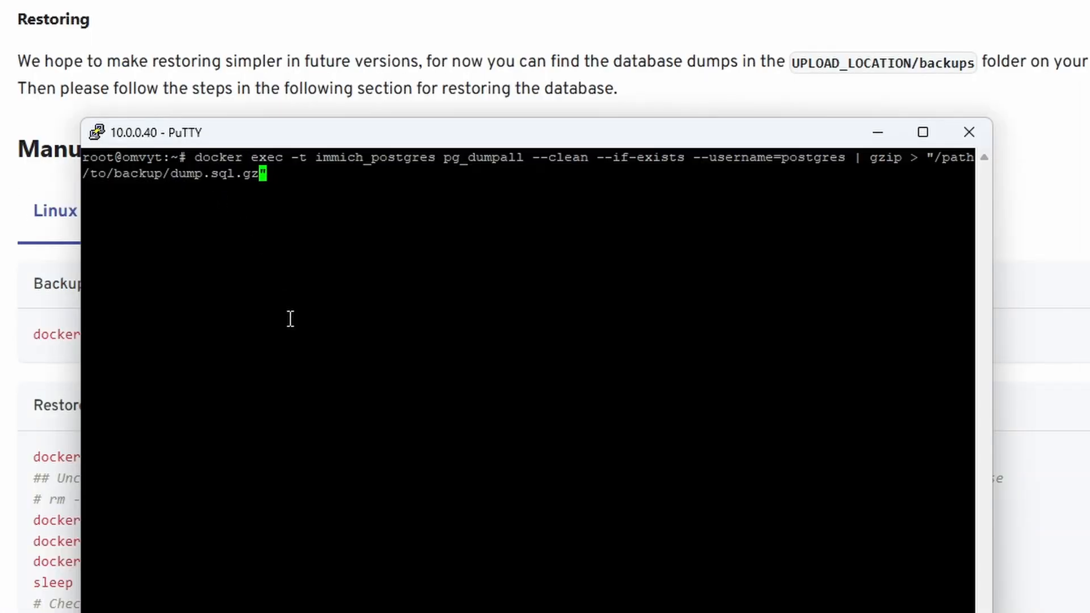
key(Left)
key(Left)
key(Left)
key(Left)
key(Left)
key(Left)
key(Left)
key(Left)
key(Left)
key(Left)
key(Left)
key(BackSpace)
key(BackSpace)
key(BackSpace)
key(BackSpace)
key(BackSpace)
key(BackSpace)
key(BackSpace)
key(BackSpace)
key(BackSpace)
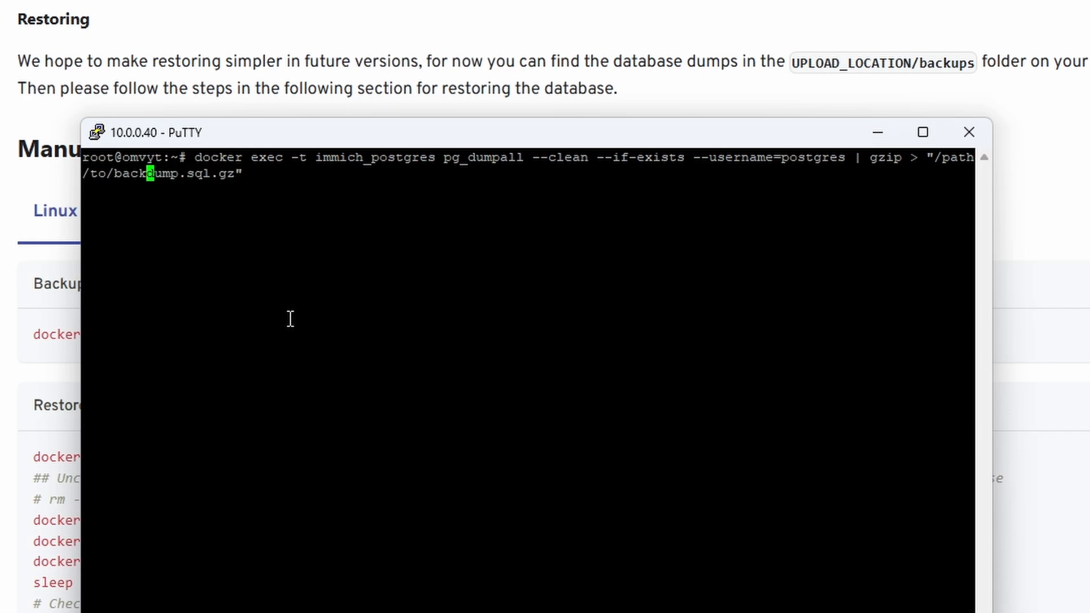
key(BackSpace)
key(BackSpace)
key(BackSpace)
key(BackSpace)
key(BackSpace)
key(BackSpace)
key(BackSpace)
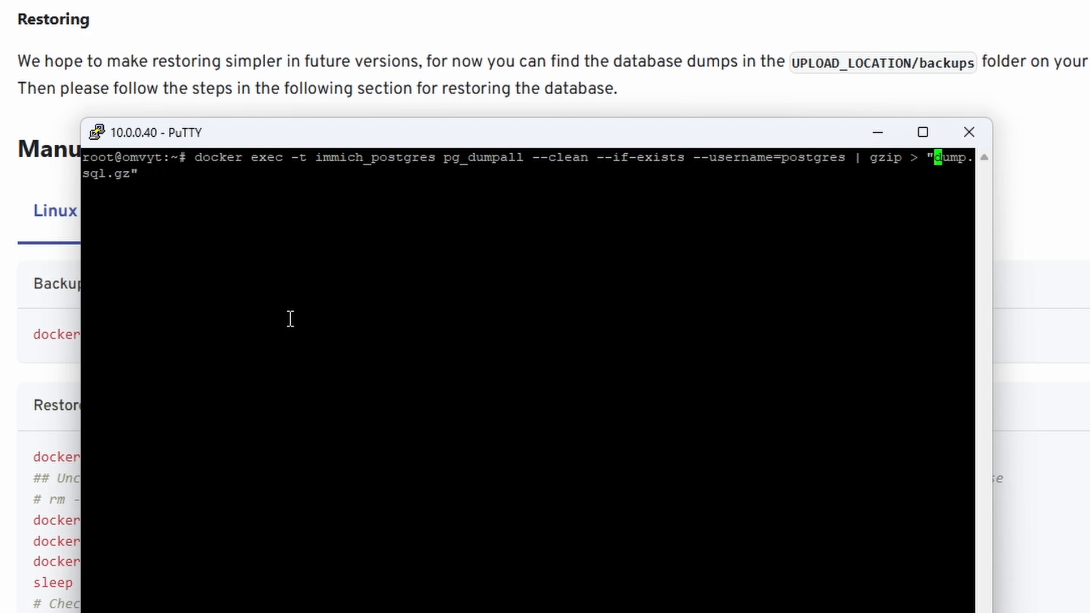
key(Return)
List the directory with ls -l to check for dump.sql.gz, and return to the backup documentation in the browser
text(lls)
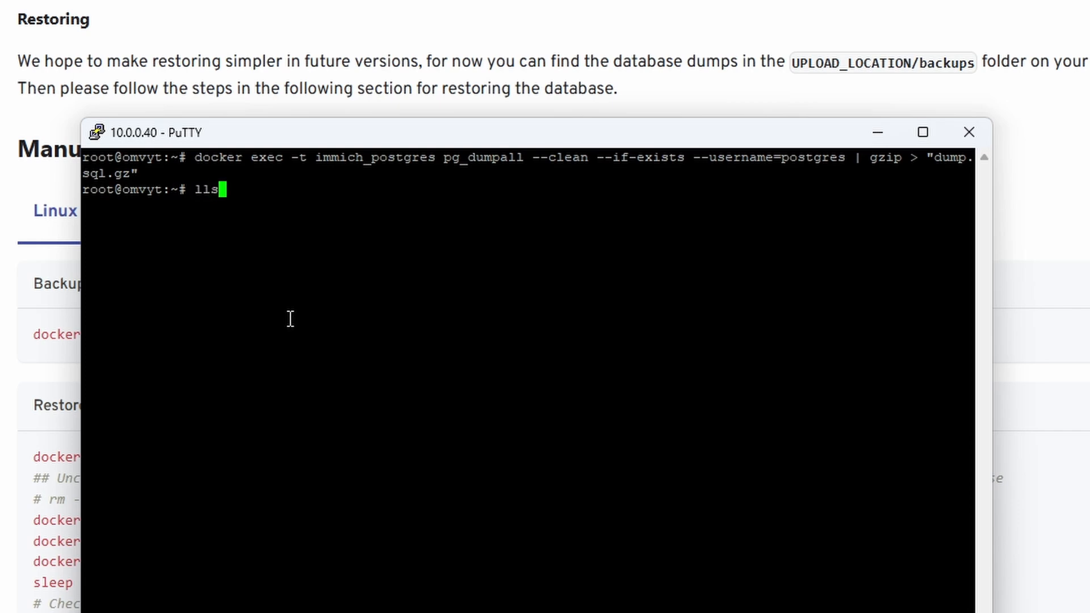
key(BackSpace)
key(BackSpace)
text(s -l)
key(Return)
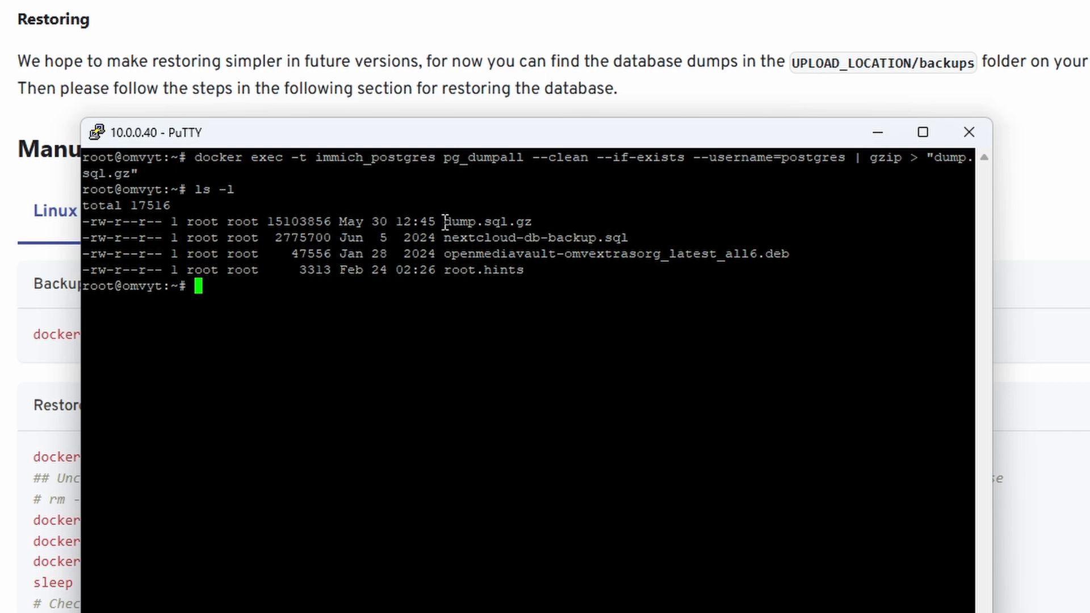
drag(440, 222, 532, 222)
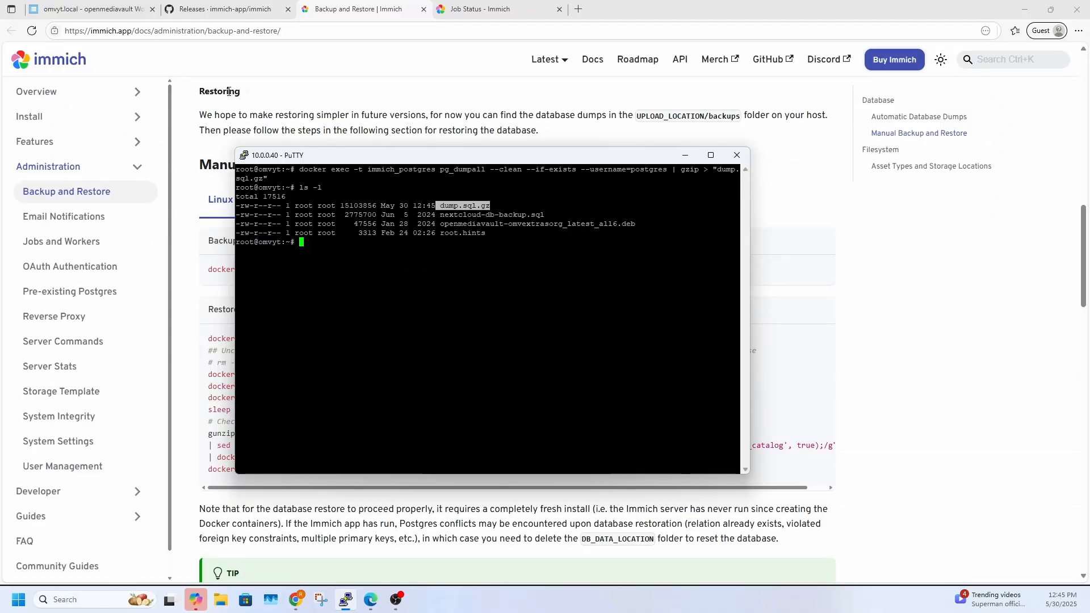
click(289, 132)
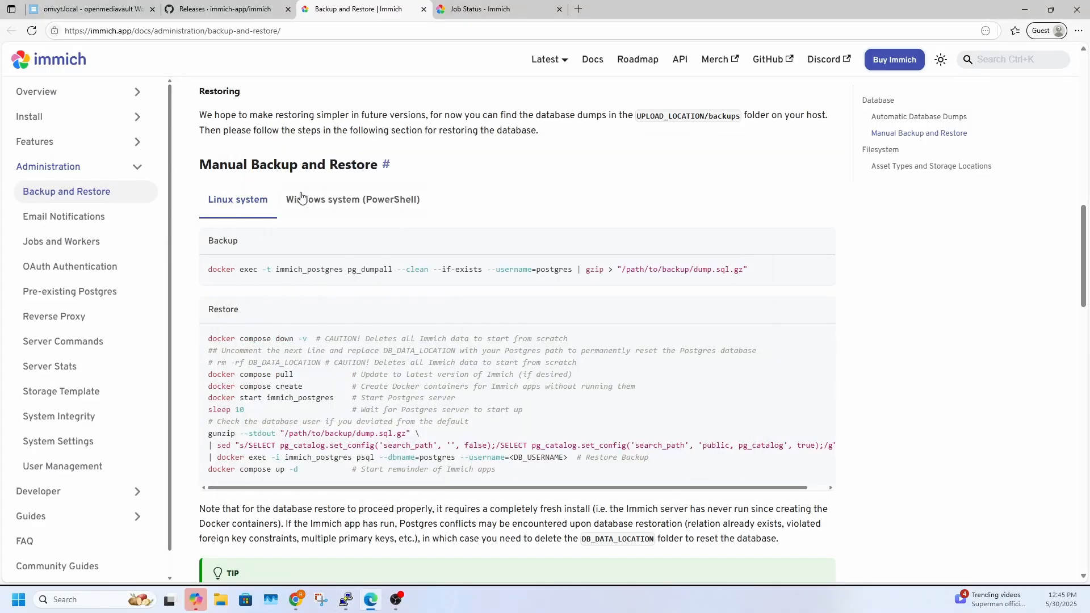
Switch to openmediavault, open the Compose files list and take the immich stack down
click(111, 15)
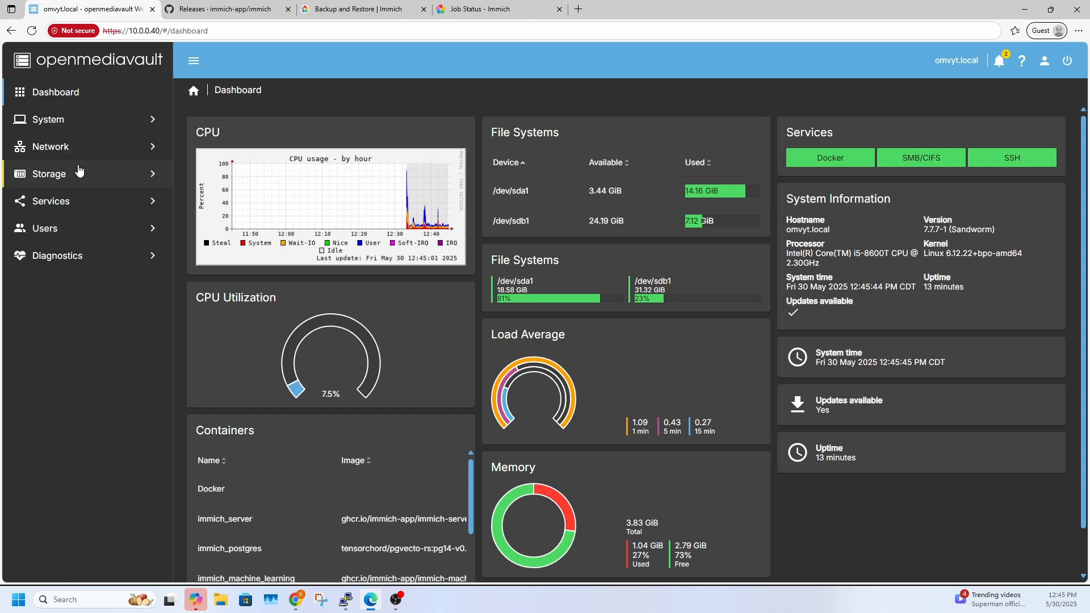
click(72, 205)
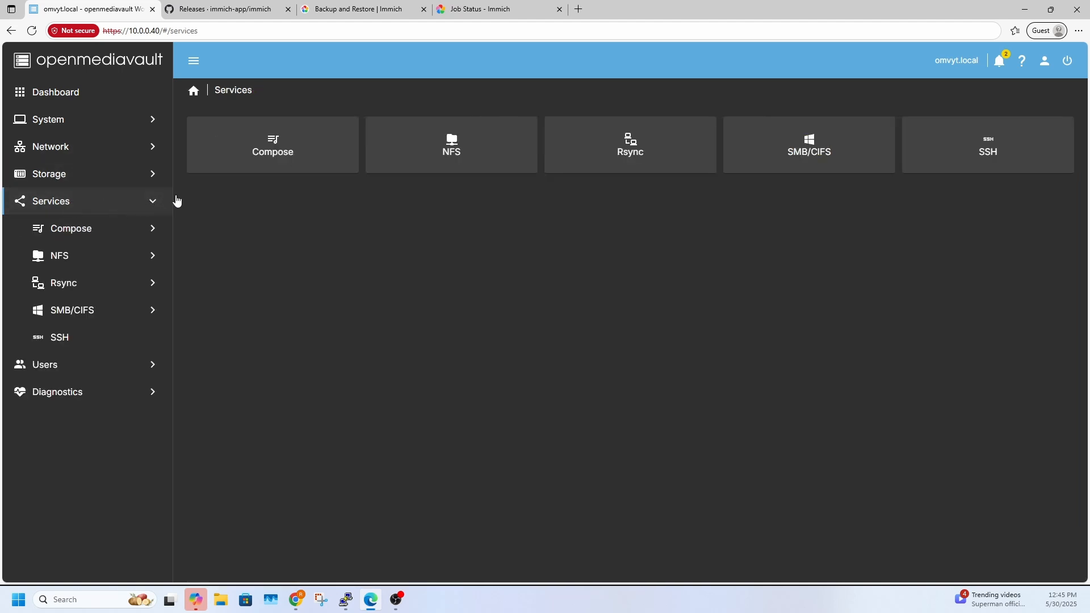
click(232, 174)
click(343, 168)
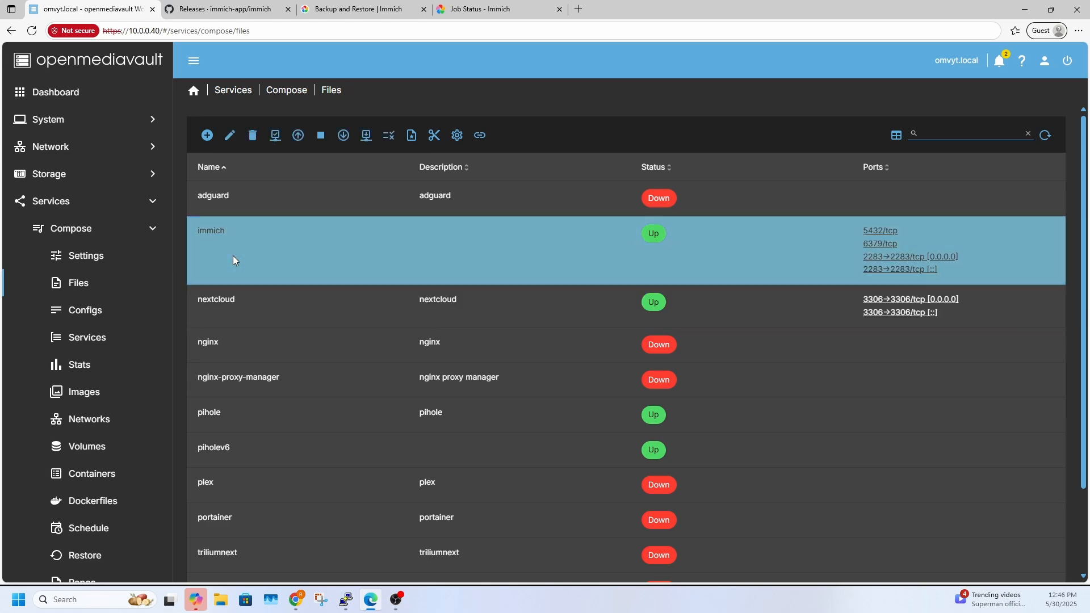
click(233, 256)
click(344, 137)
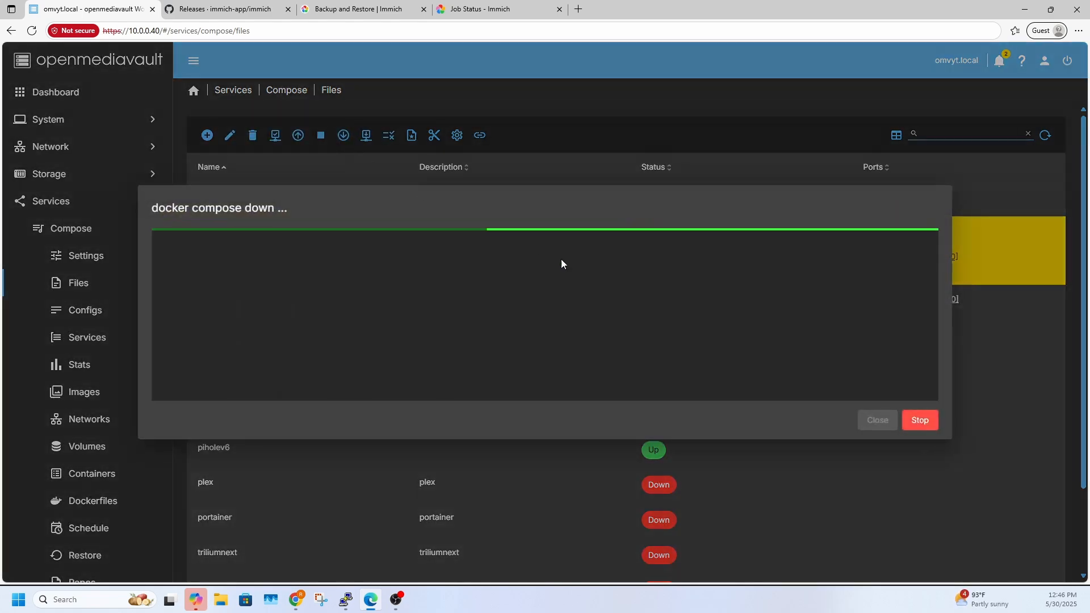
click(872, 421)
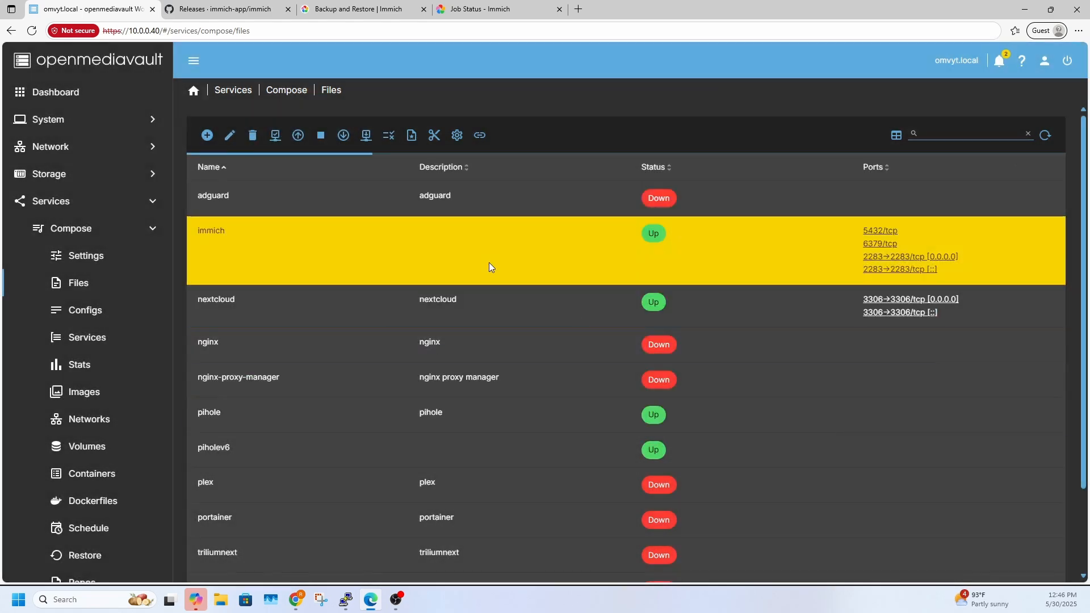
Open the immich compose file for editing and set IMMICH_VERSION in its environment file to v1.133.0, copied from the release notes
click(227, 135)
scroll(358, 316, down, 4)
scroll(418, 497, down, 5)
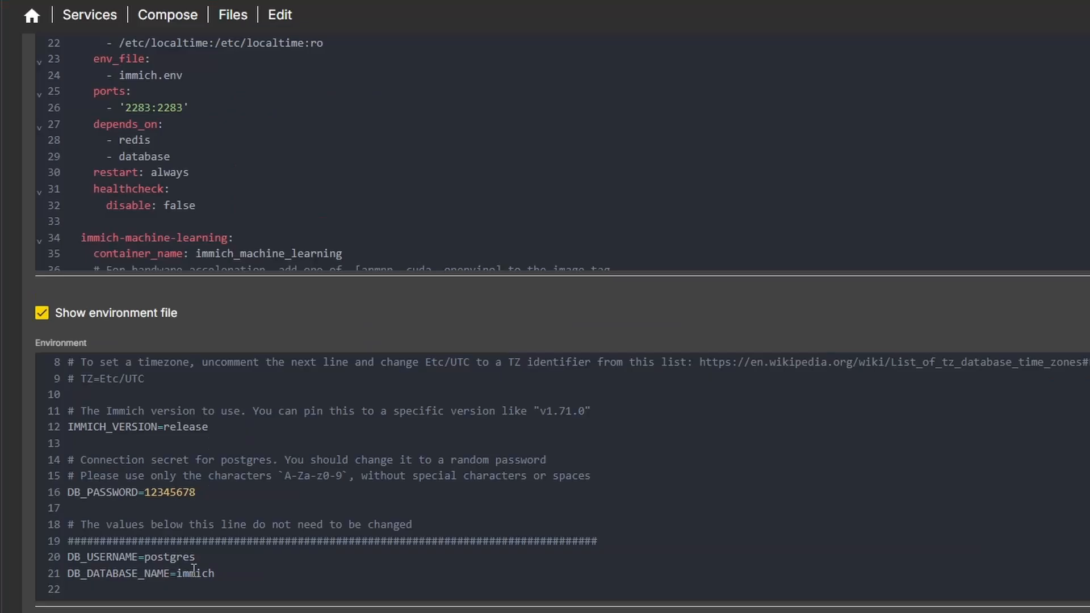
scroll(174, 540, up, 3)
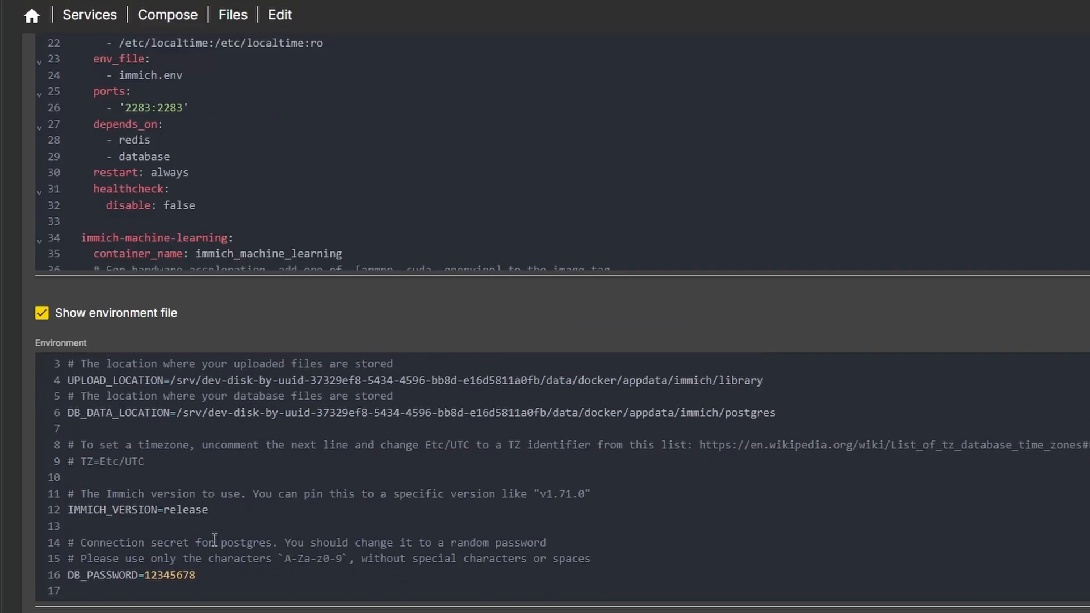
double_click(168, 511)
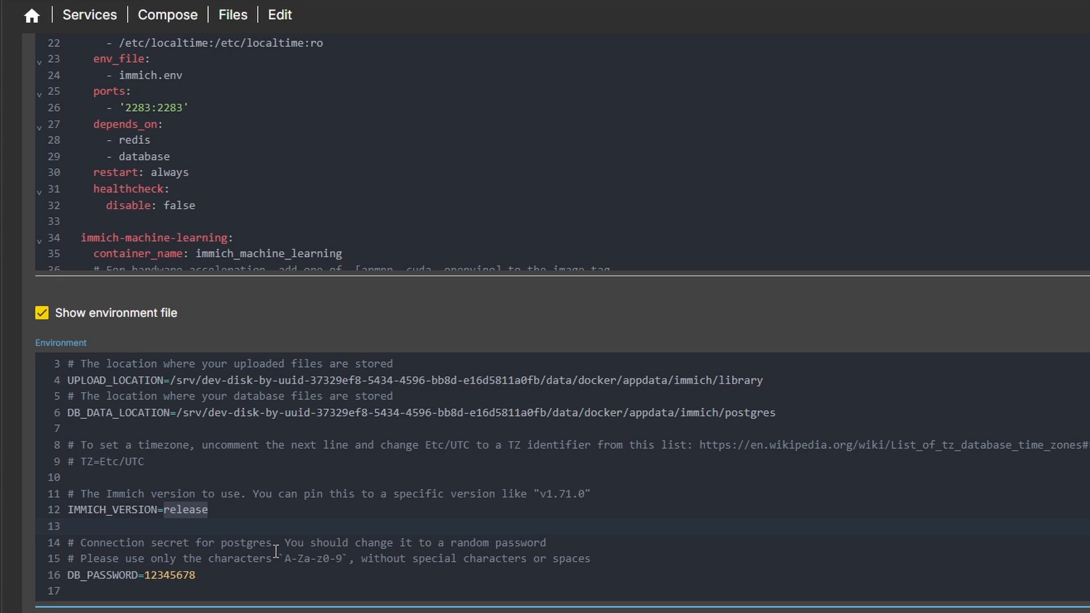
text(v)
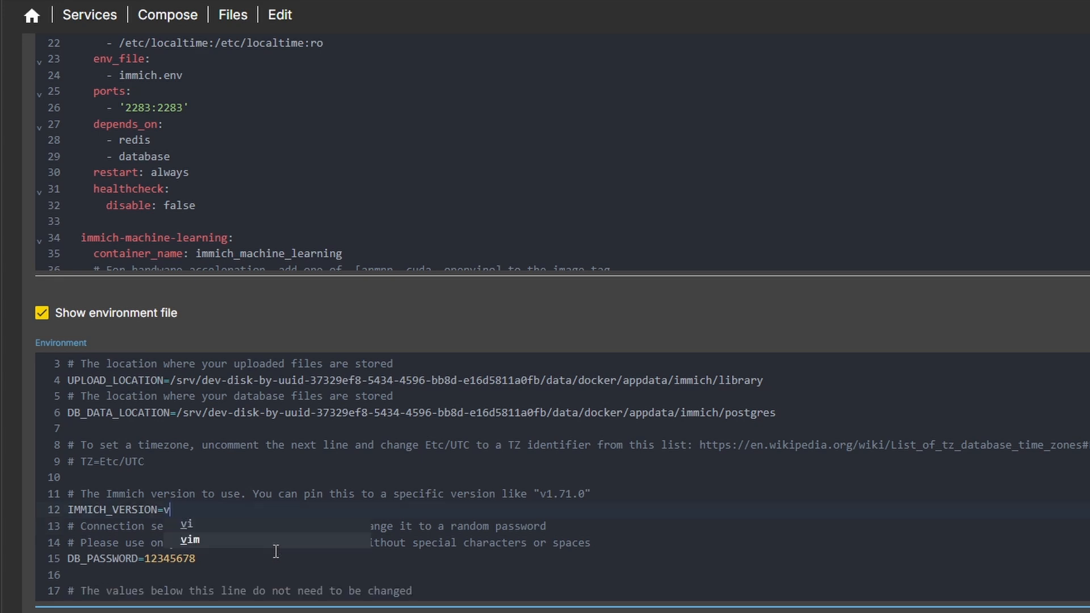
text(1)
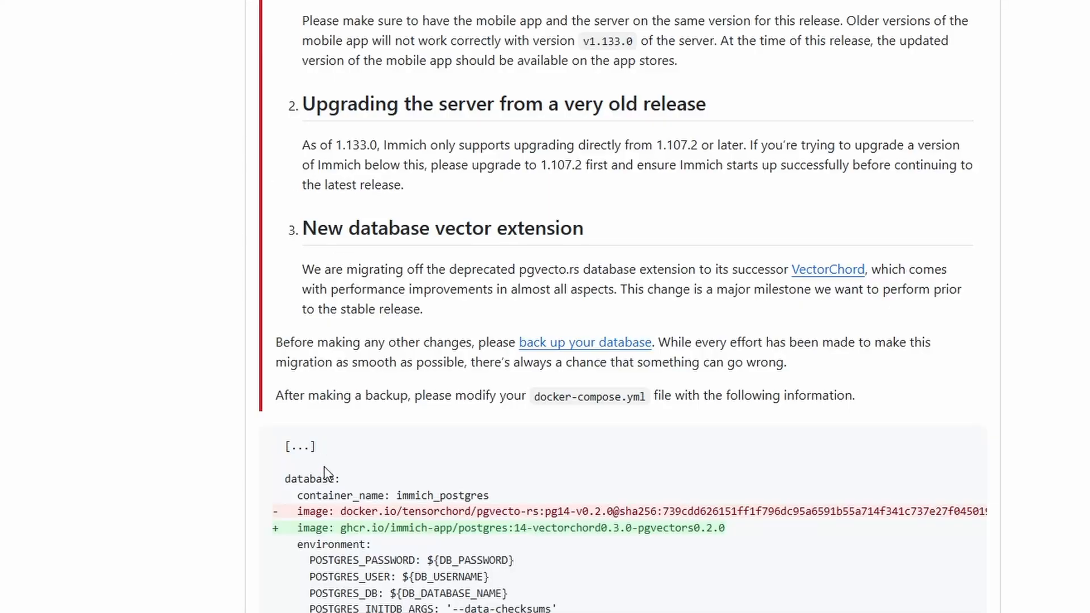
scroll(333, 435, up, 4)
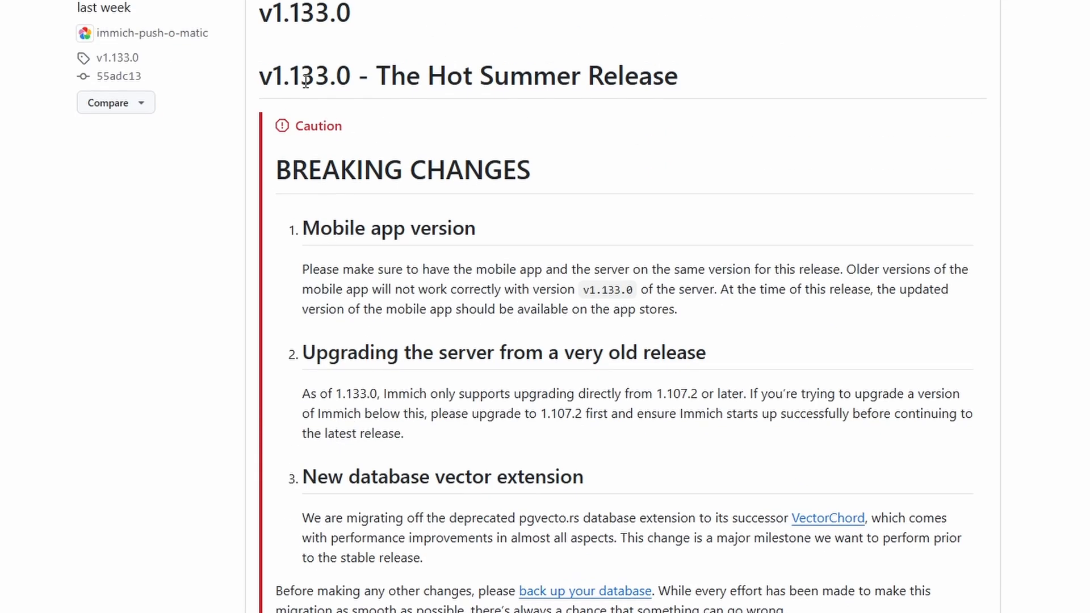
drag(349, 76, 261, 77)
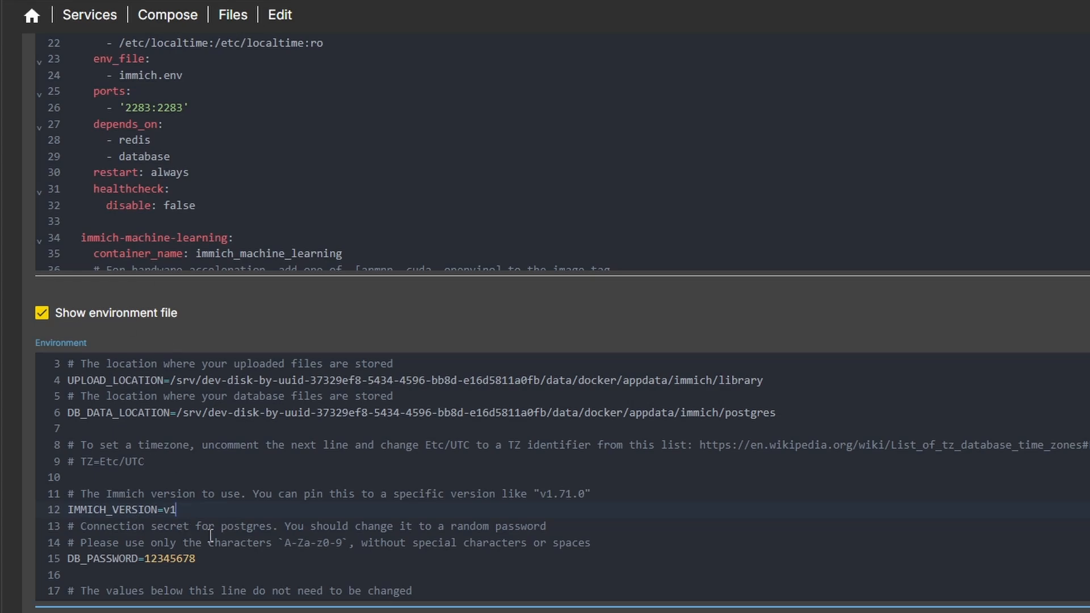
text(v1.133.0)
Delete the healthcheck and command blocks from the database service in the compose file, leaving no blank line before restart
scroll(214, 209, up, 2)
scroll(220, 219, down, 3)
scroll(219, 217, down, 2)
scroll(151, 97, down, 5)
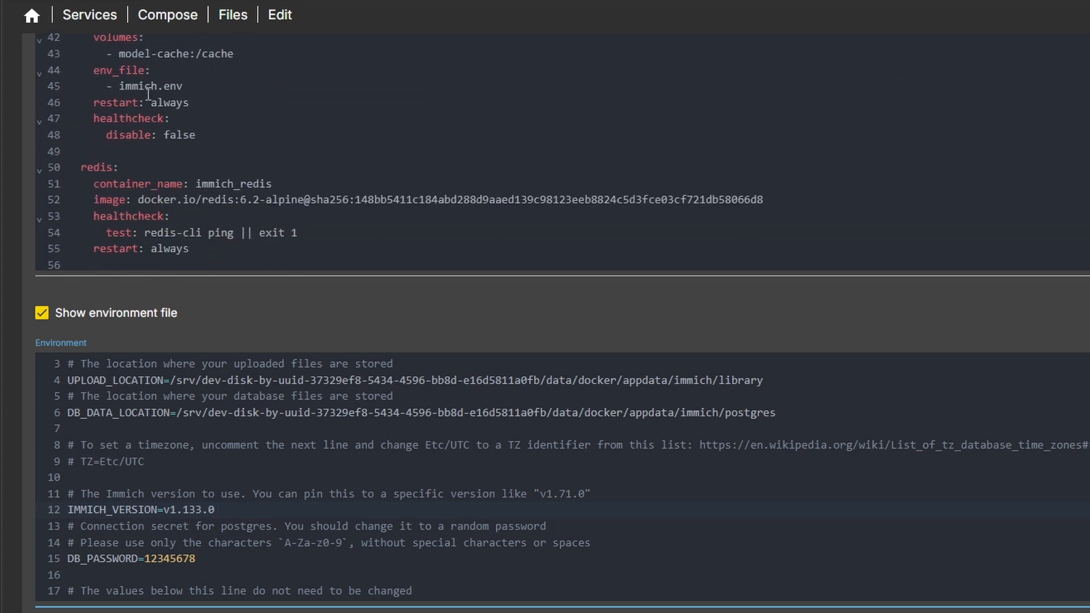
scroll(152, 148, down, 3)
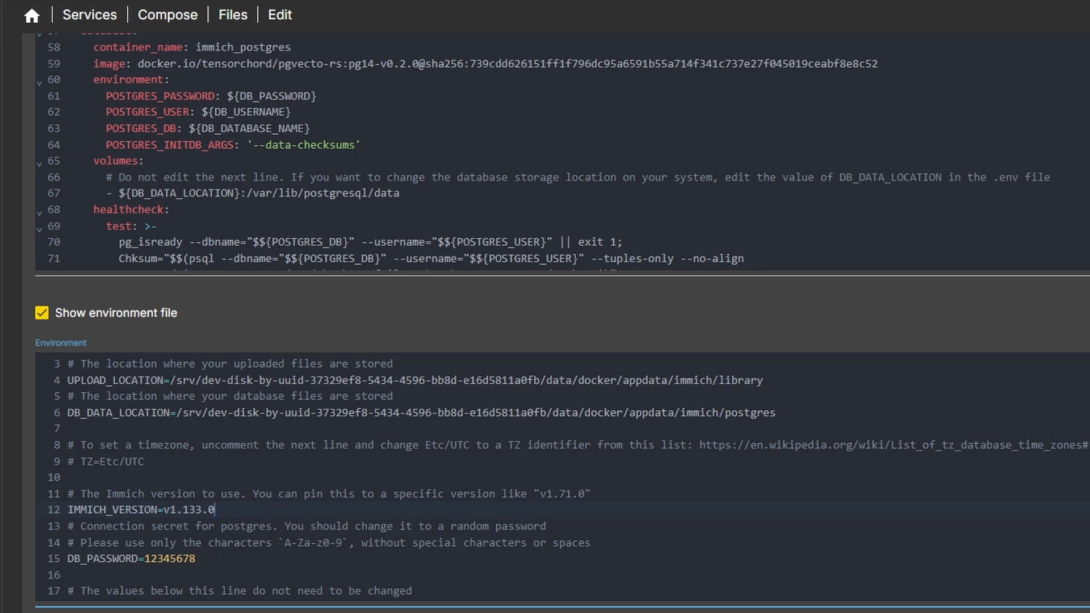
drag(1087, 273, 1087, 607)
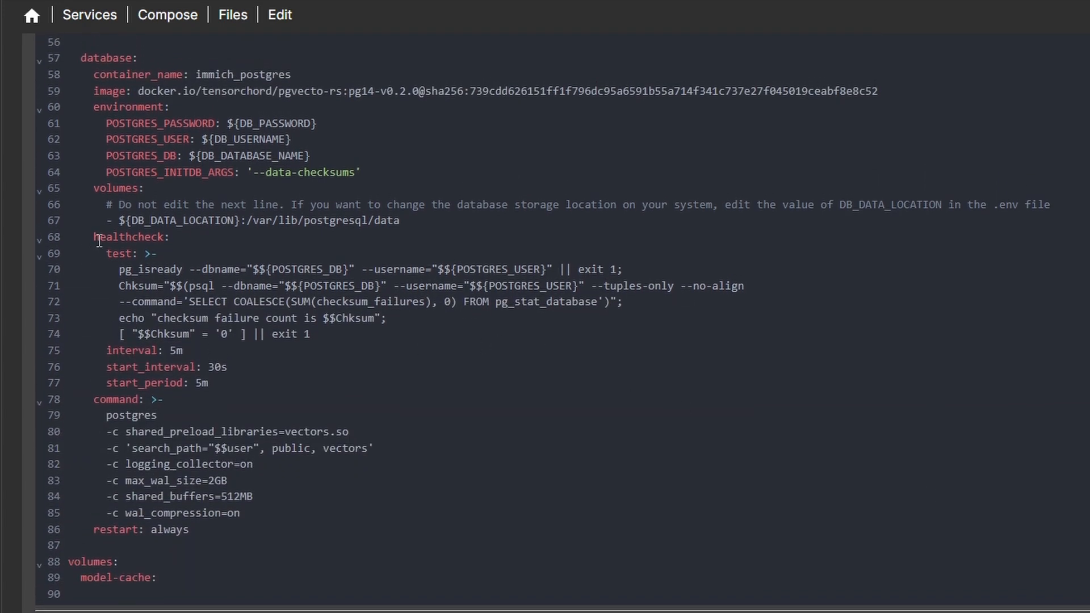
mouse_move(96, 239)
mouse_down()
mouse_move(239, 457)
mouse_move(245, 509)
mouse_up()
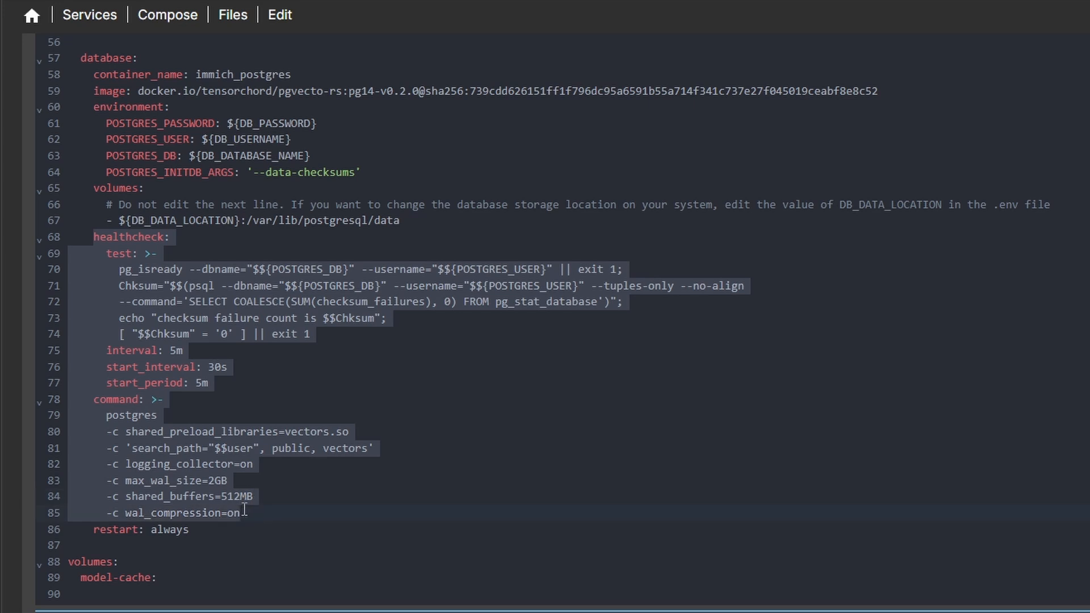
key(Delete)
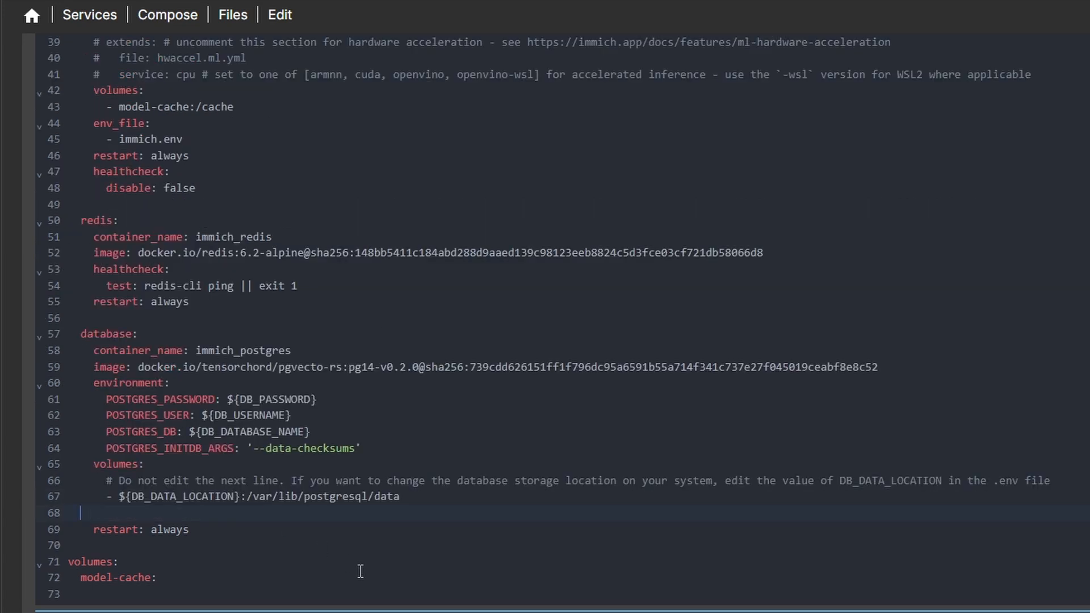
key(BackSpace)
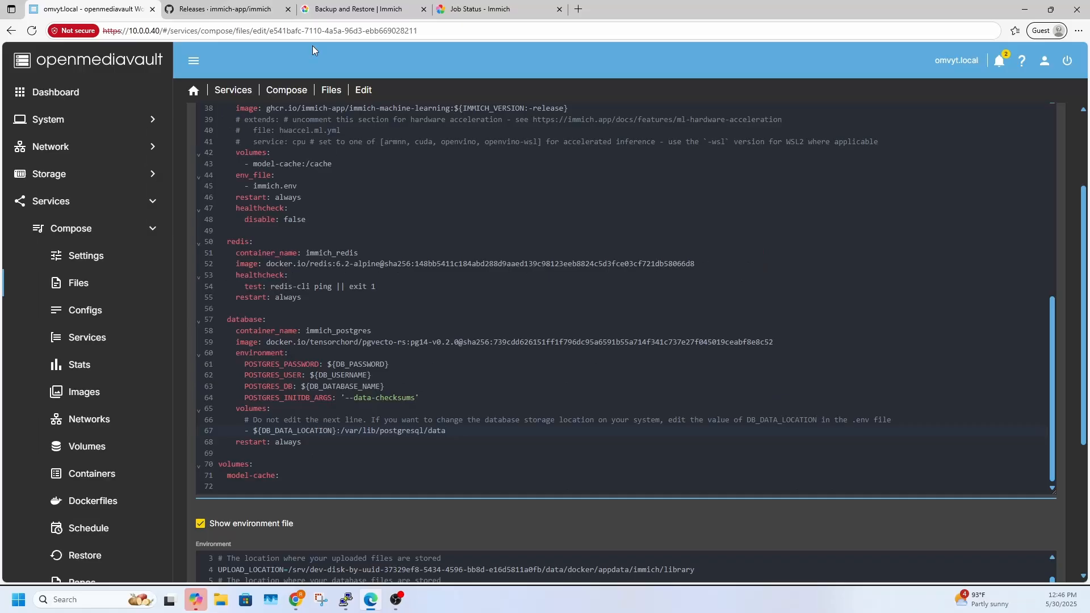
Replace the database service's image line with "image: ghcr.io/immich-app/postgres:14-vectorchord0.3.0-pgvectors0.2.0" from the GitHub release notes
click(210, 12)
scroll(440, 332, down, 6)
scroll(440, 332, down, 1)
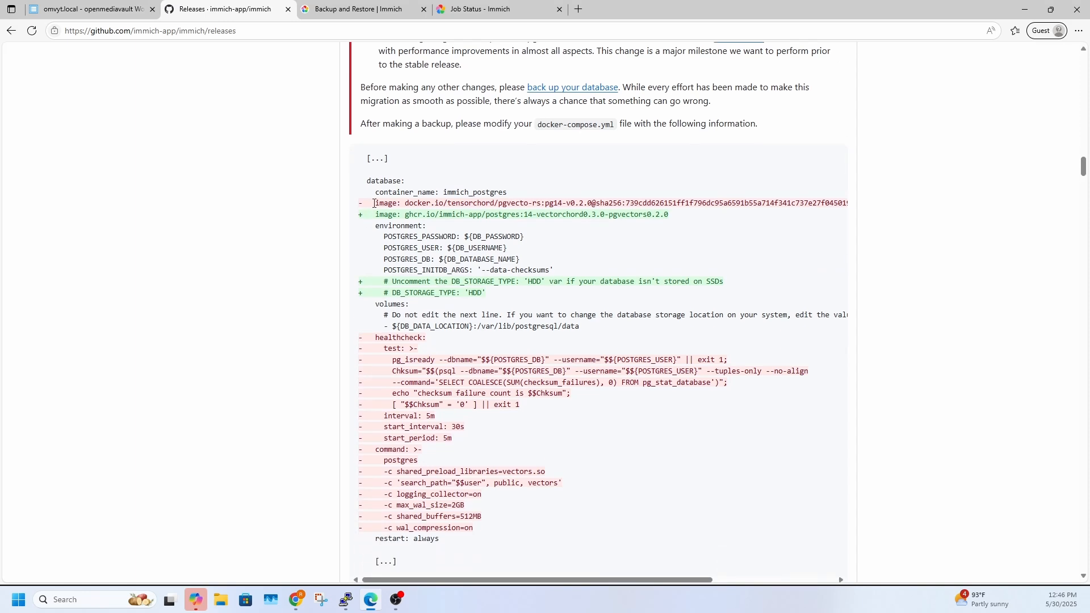
drag(375, 218, 670, 219)
right_click(651, 218)
click(681, 226)
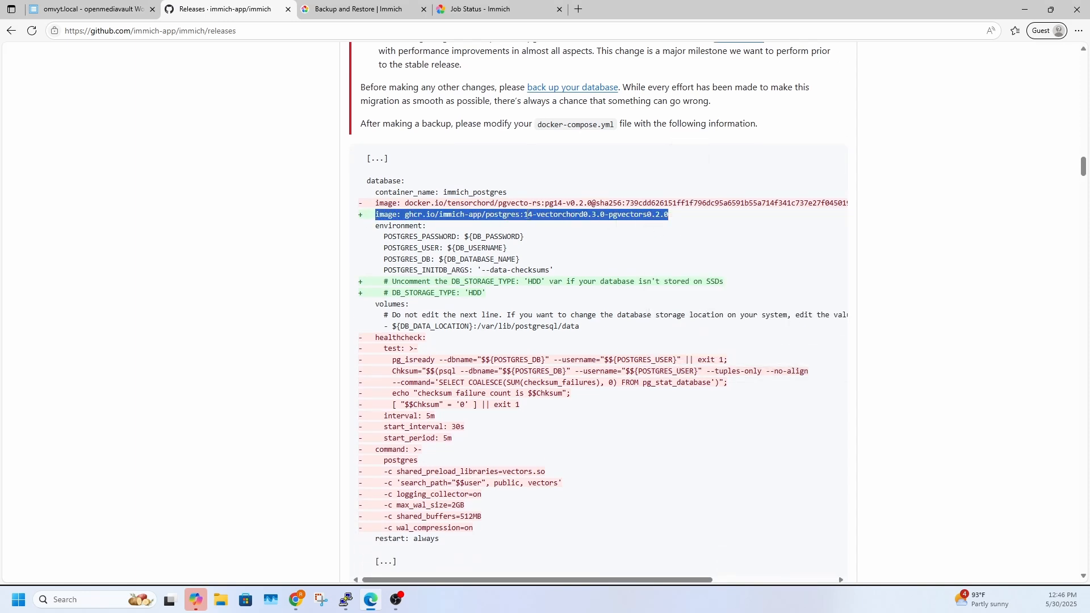
click(86, 10)
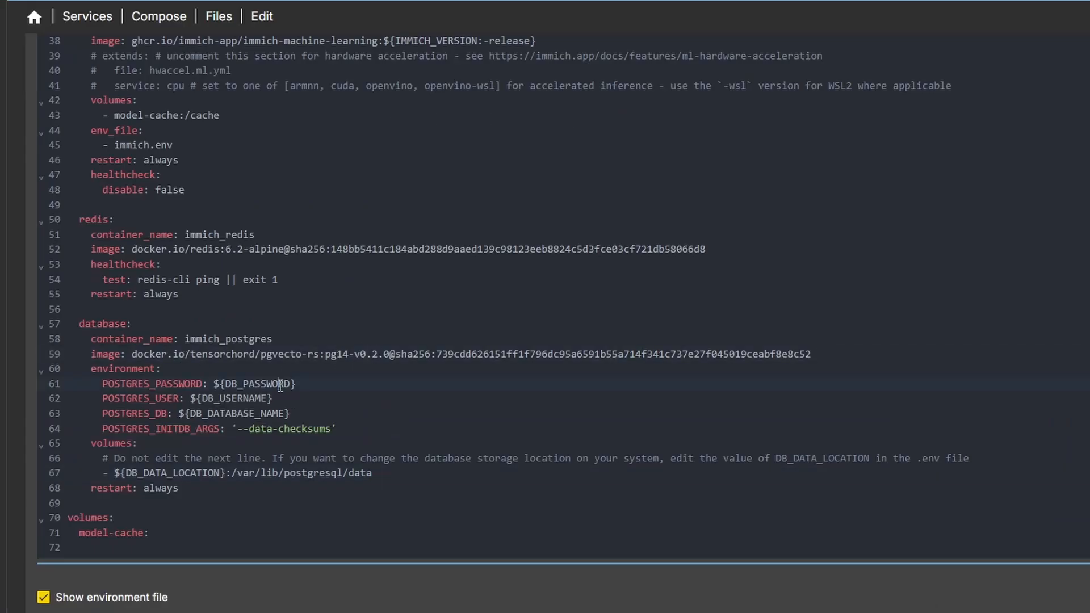
drag(92, 353, 809, 355)
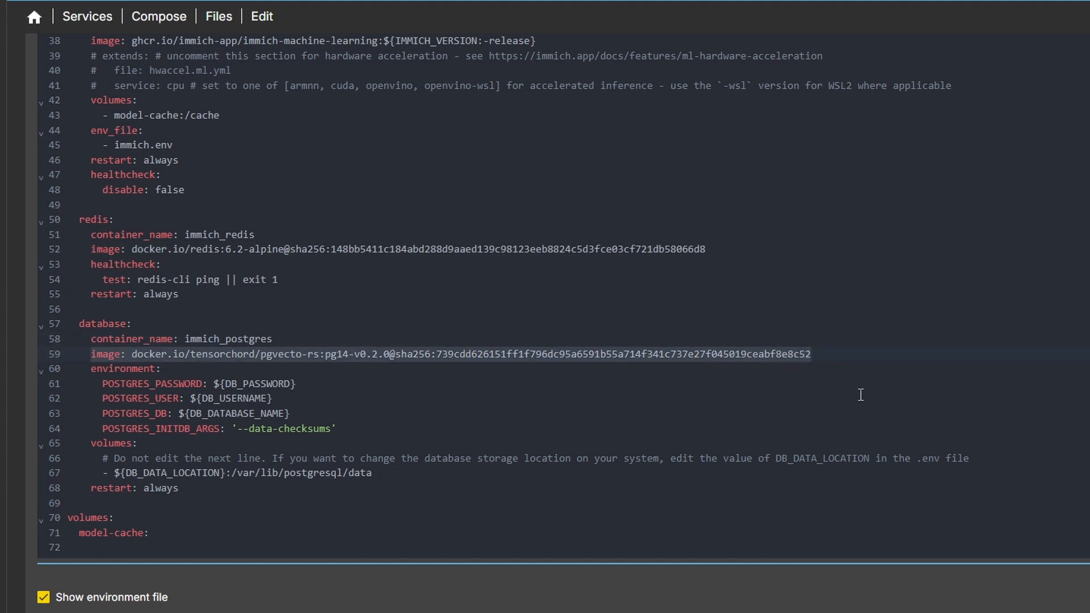
key(ctrl+v)
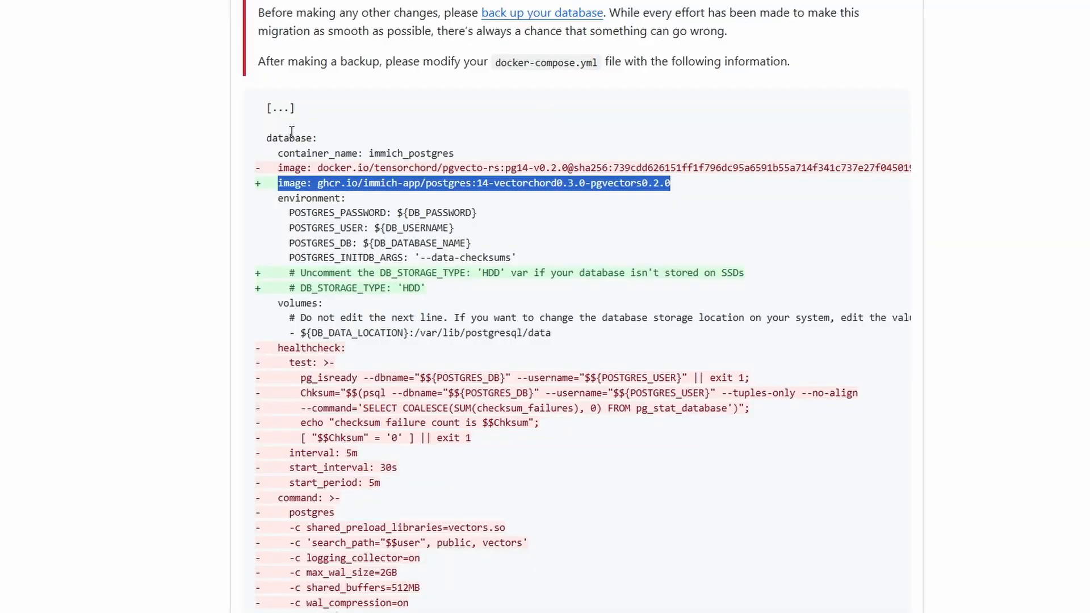
Copy the two commented DB_STORAGE_TYPE: 'HDD' lines from the release notes below POSTGRES_INITDB_ARGS, removing the stray diff plus sign
drag(289, 272, 451, 294)
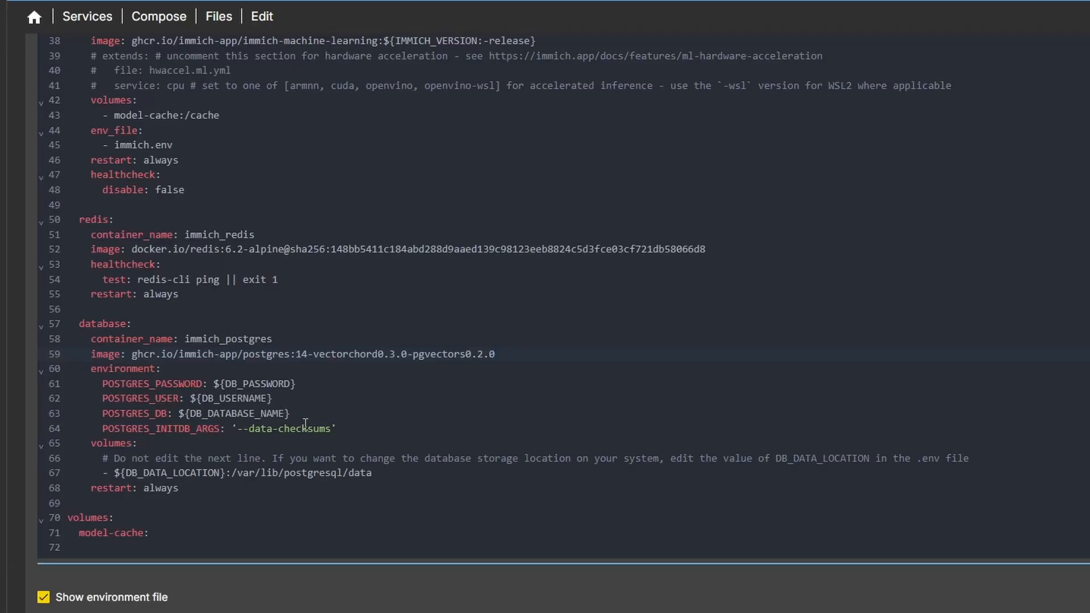
key(Return)
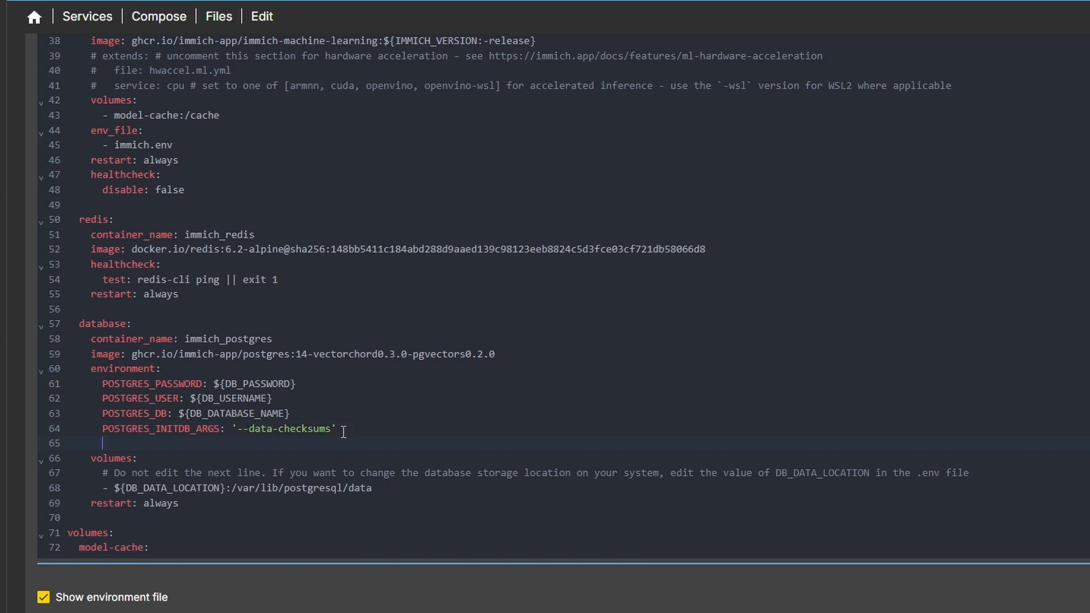
key(ctrl+v)
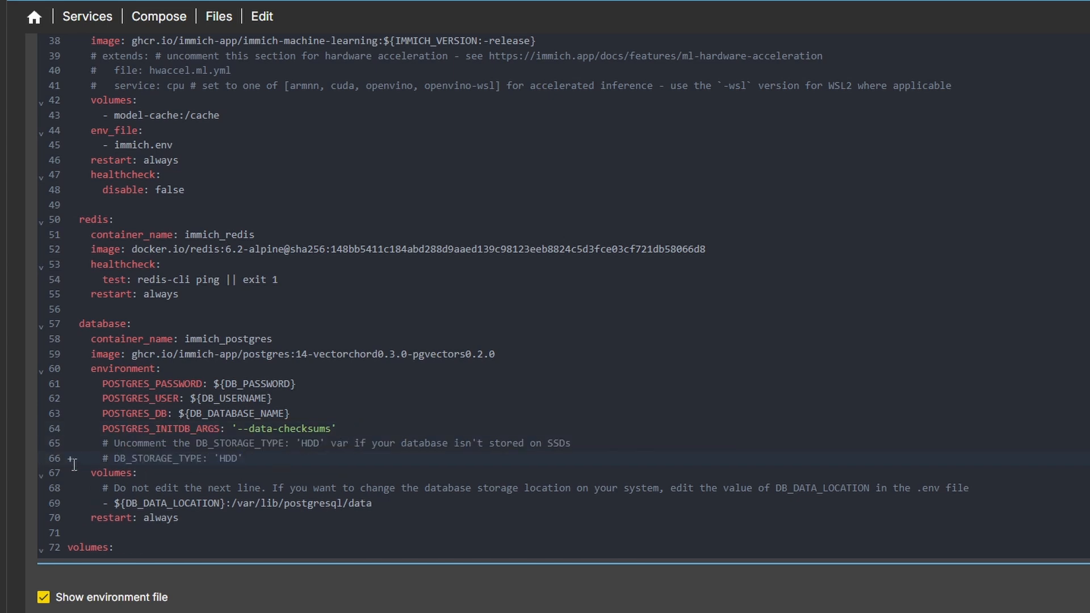
key(BackSpace)
key(Delete)
key(Delete)
text(#)
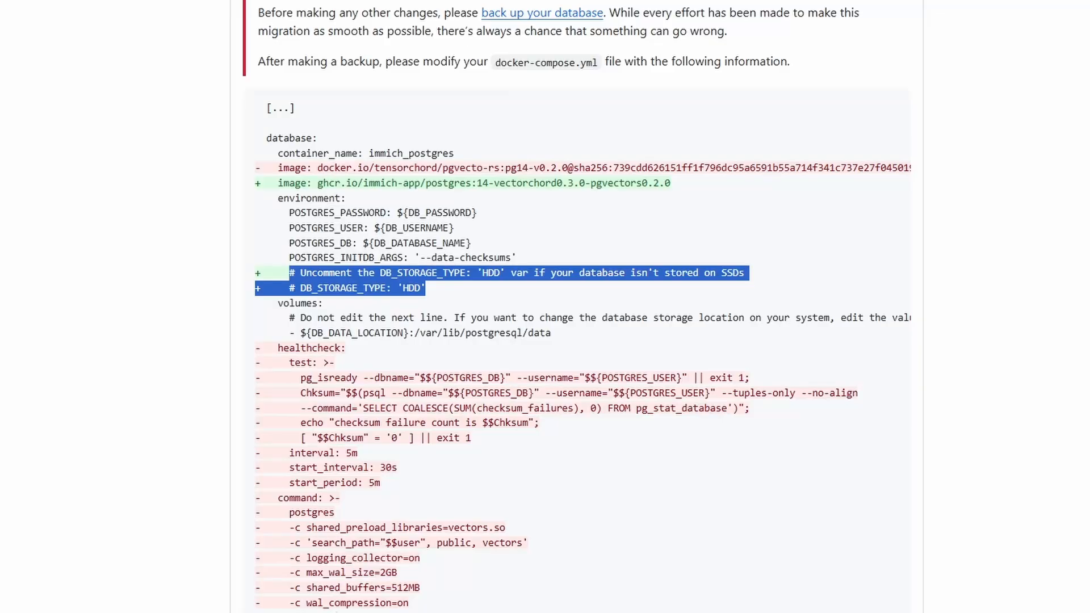
Compare the edited database service with the release notes and save the immich compose file
scroll(424, 431, down, 5)
scroll(423, 431, up, 5)
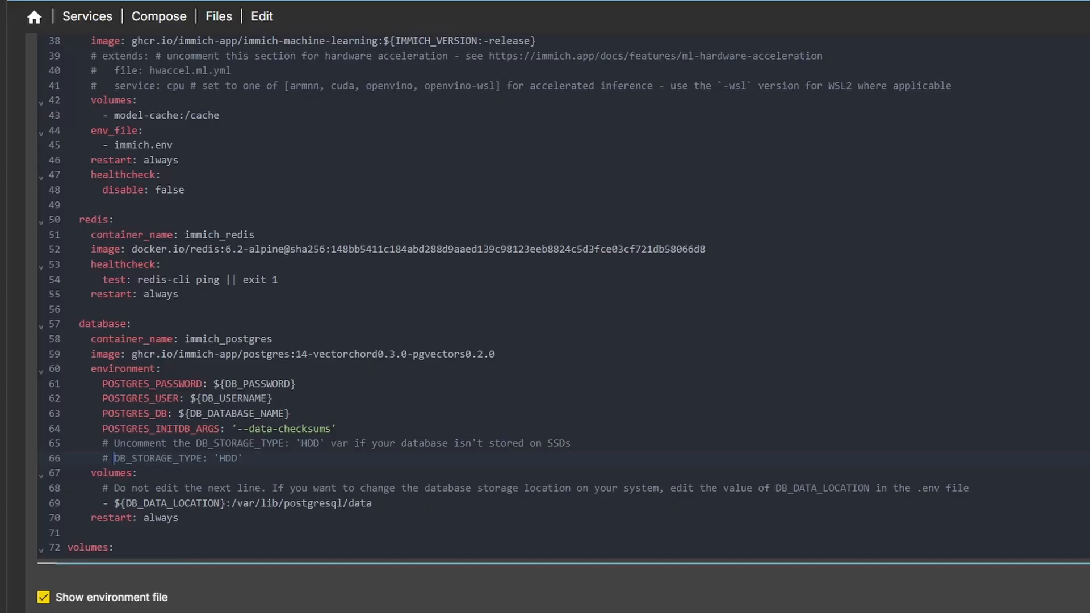
scroll(545, 267, down, 3)
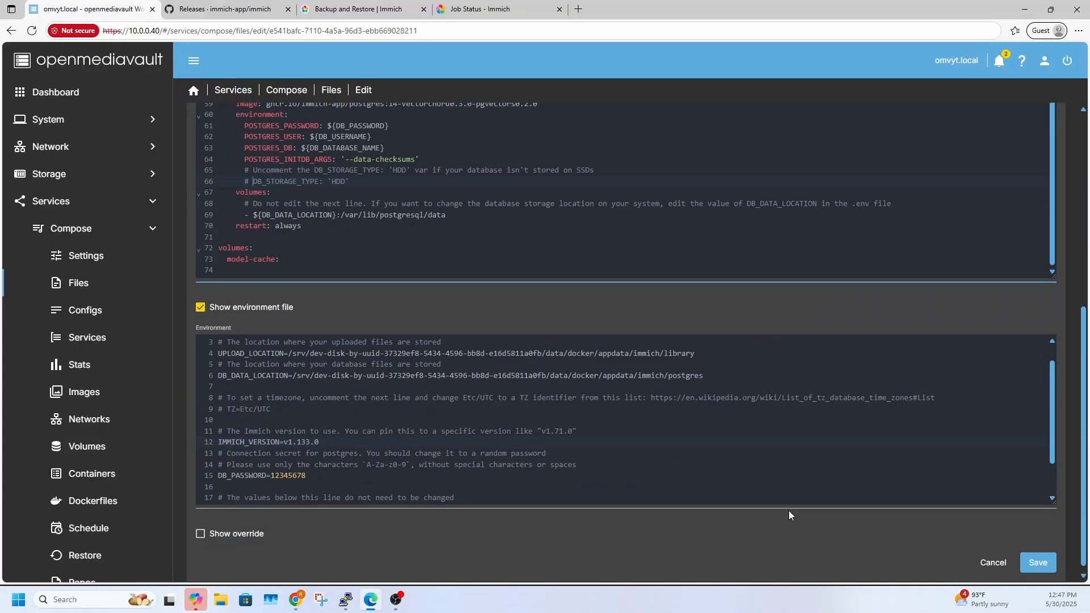
click(1038, 550)
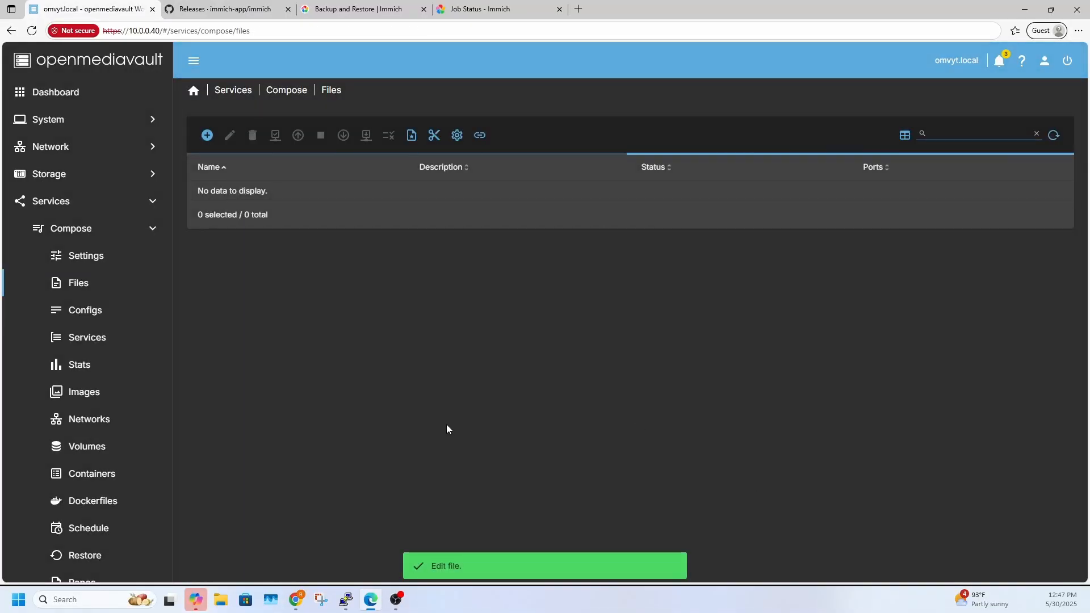
Pull the new images for the immich stack and bring its containers up
scroll(341, 462, down, 2)
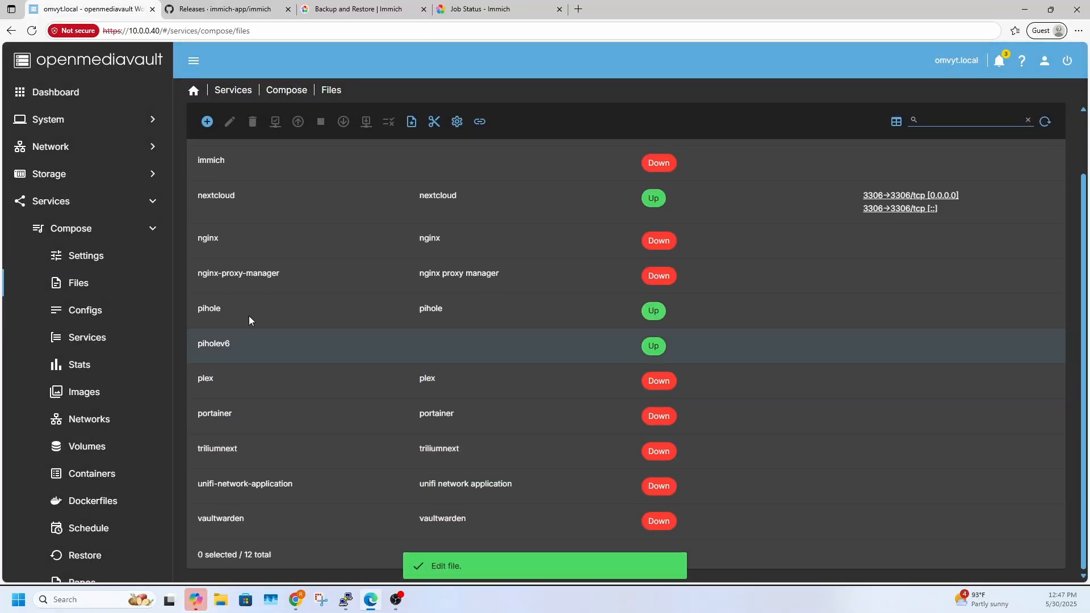
click(227, 158)
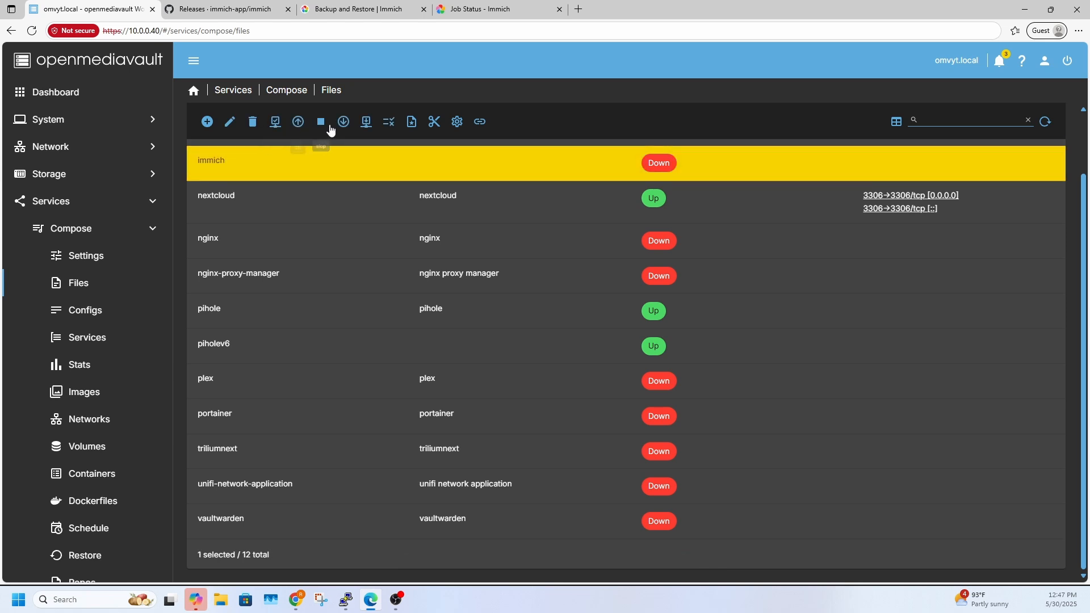
click(366, 124)
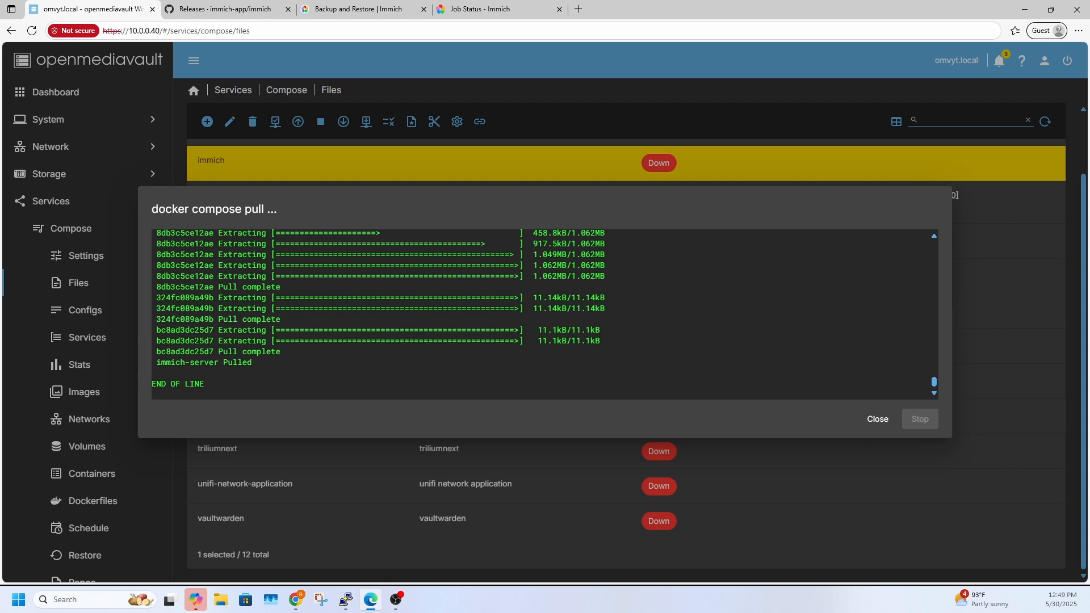
click(878, 419)
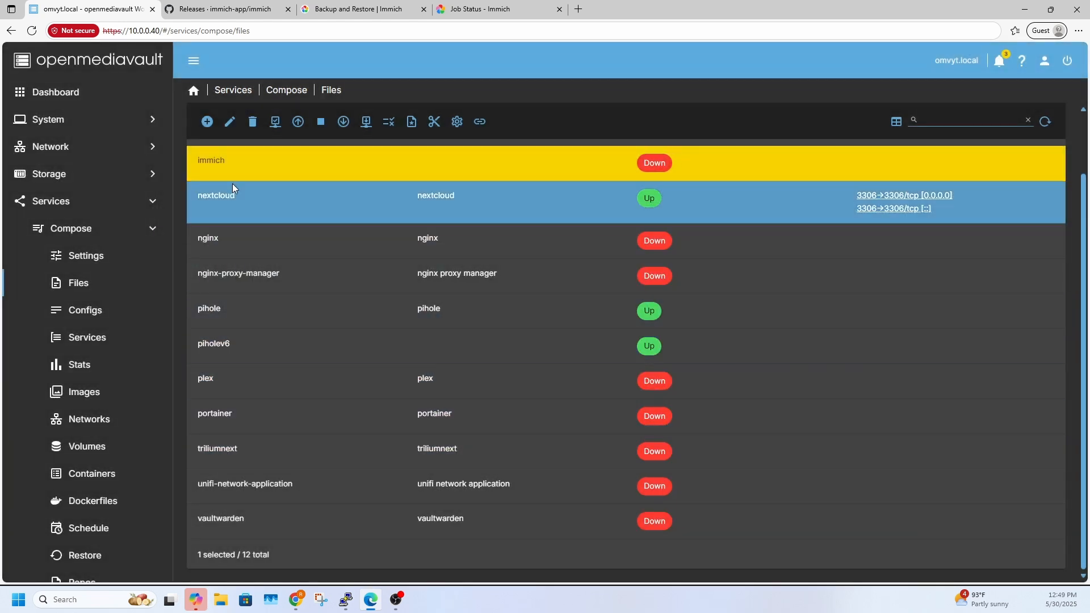
click(299, 125)
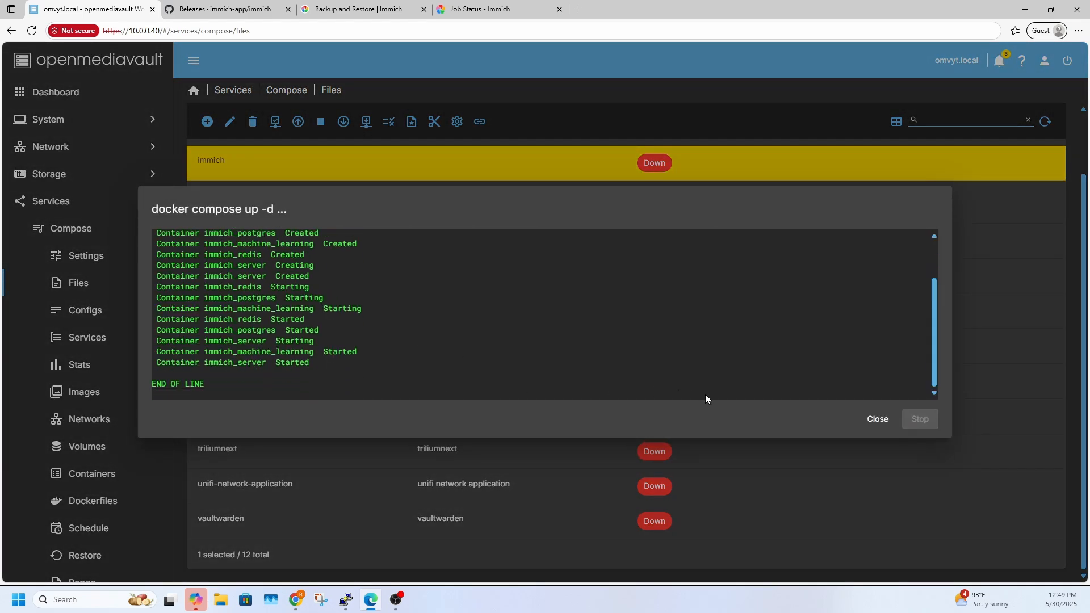
click(877, 420)
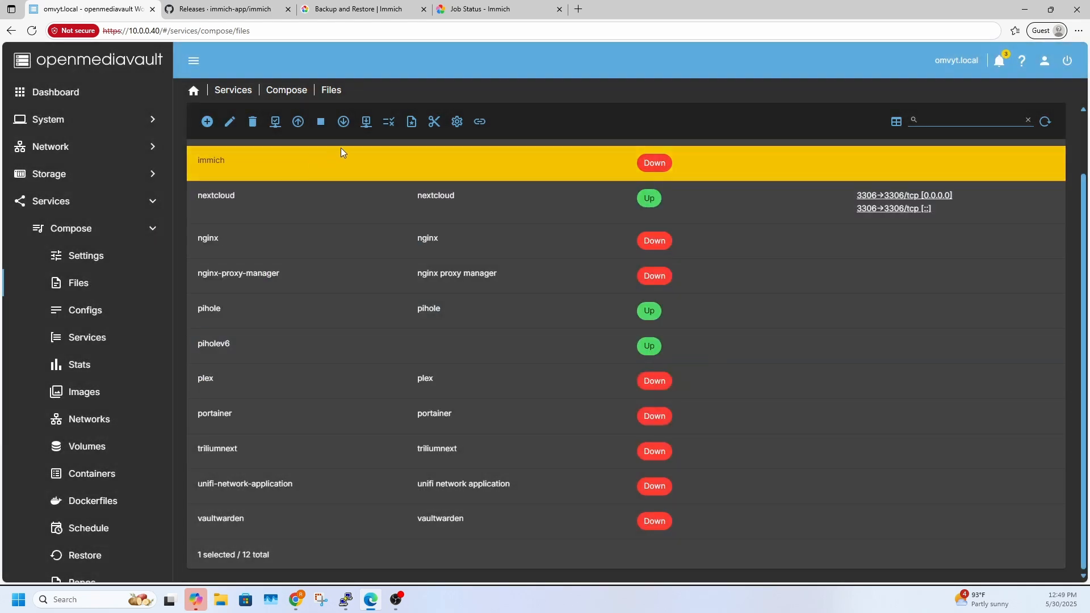
Follow the live logs of the immich stack, switch to the Immich web page and dismiss its new-version notice
click(455, 123)
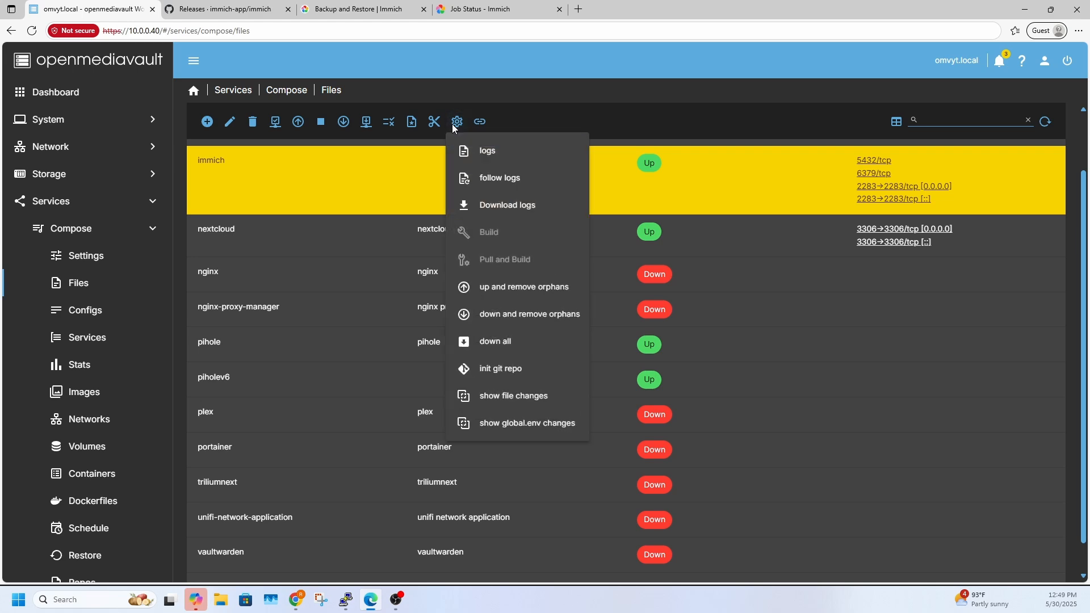
click(511, 193)
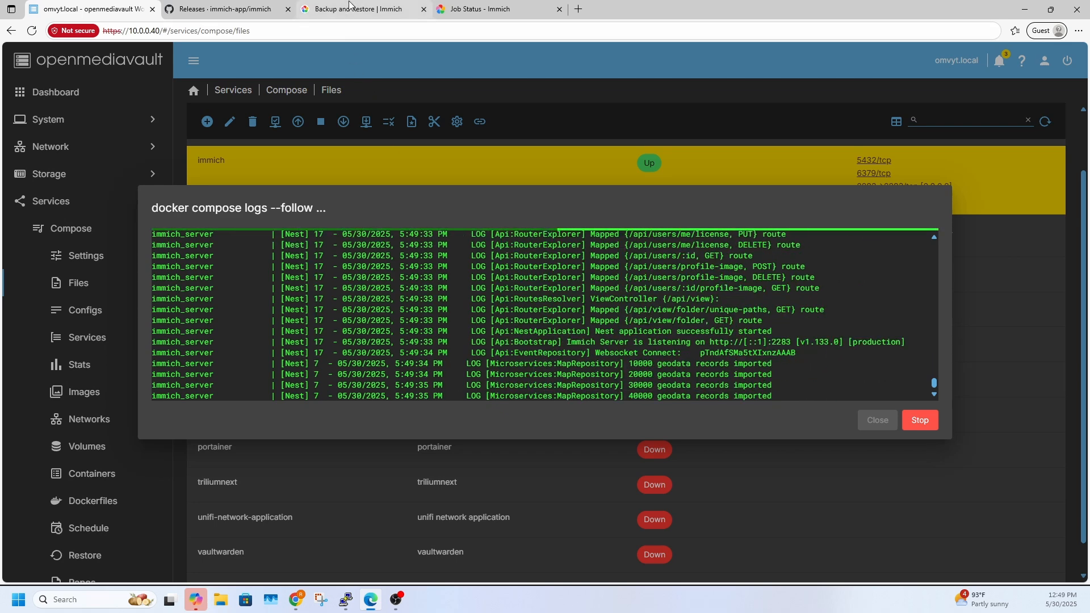
click(311, 9)
click(479, 9)
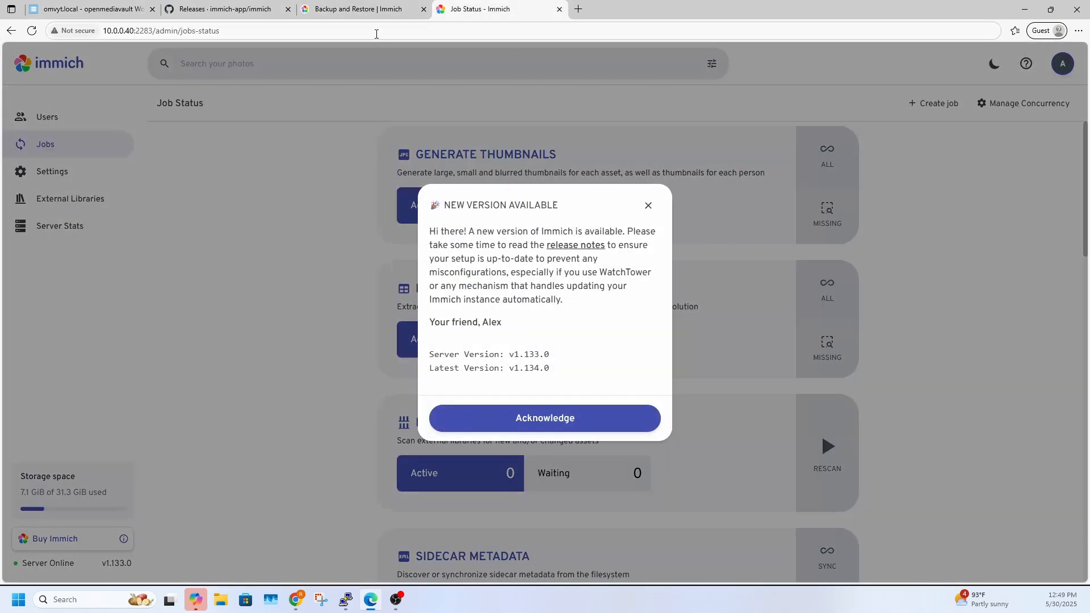
click(648, 205)
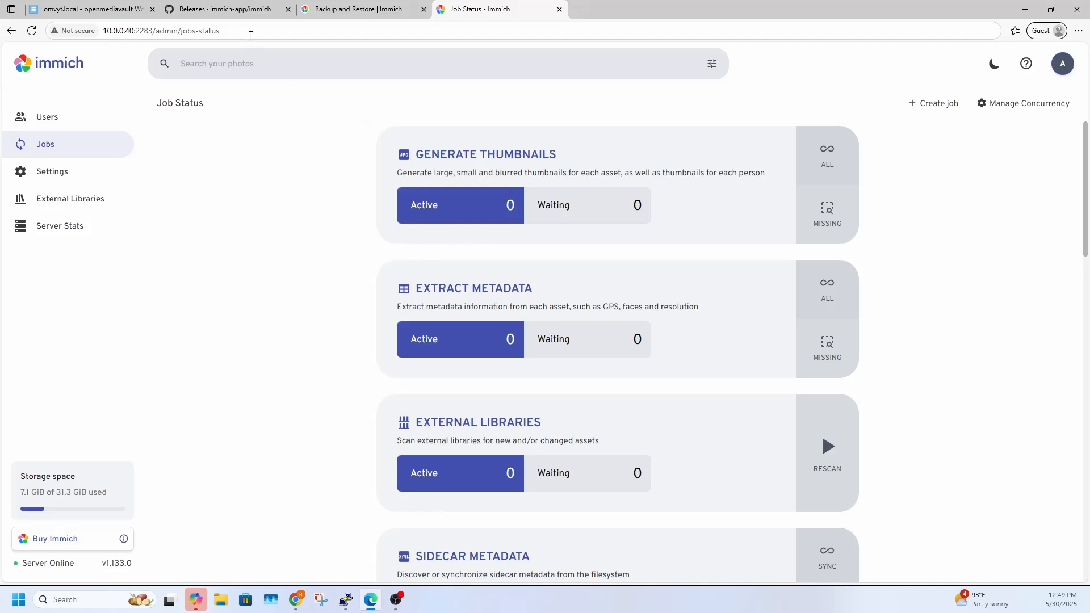
Load the Immich home page at 10.0.0.40:2283 and acknowledge the new-version notice
drag(251, 35, 157, 43)
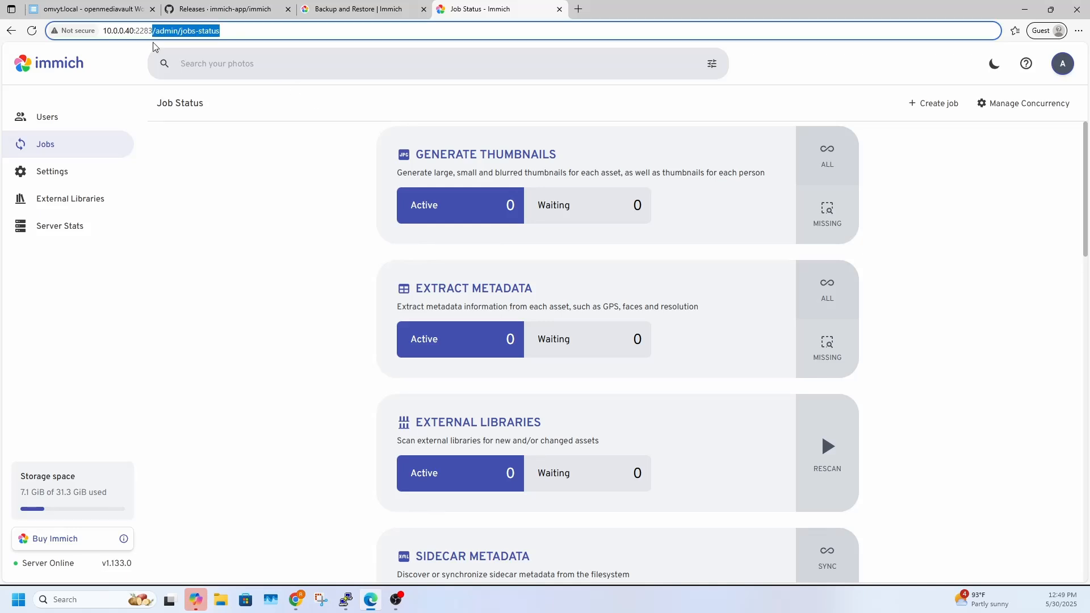
key(BackSpace)
key(Return)
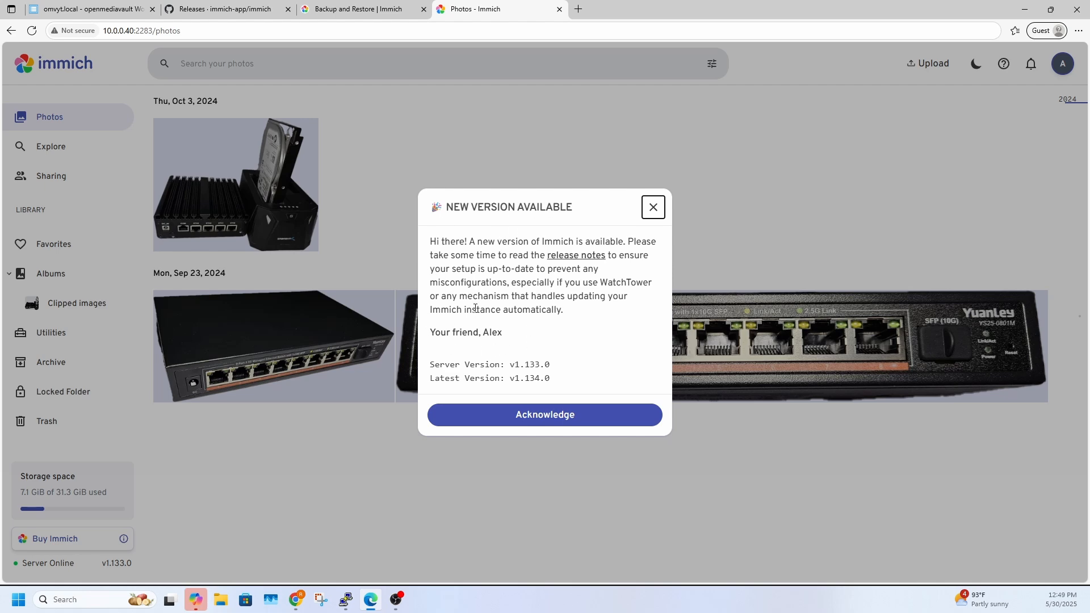
click(523, 420)
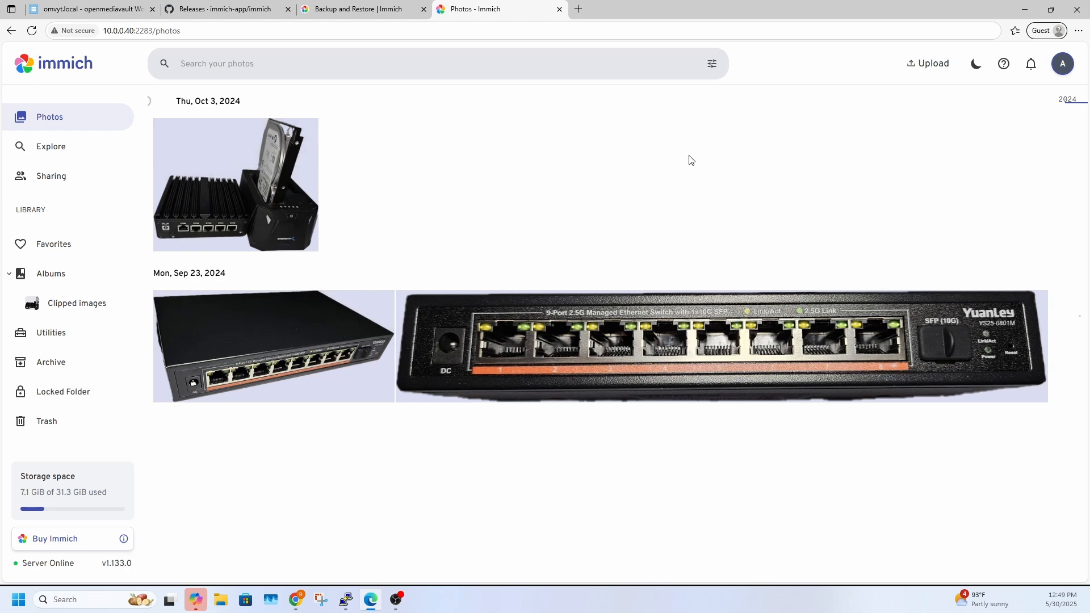
Go to the job status page in Immich's administration area
click(1061, 64)
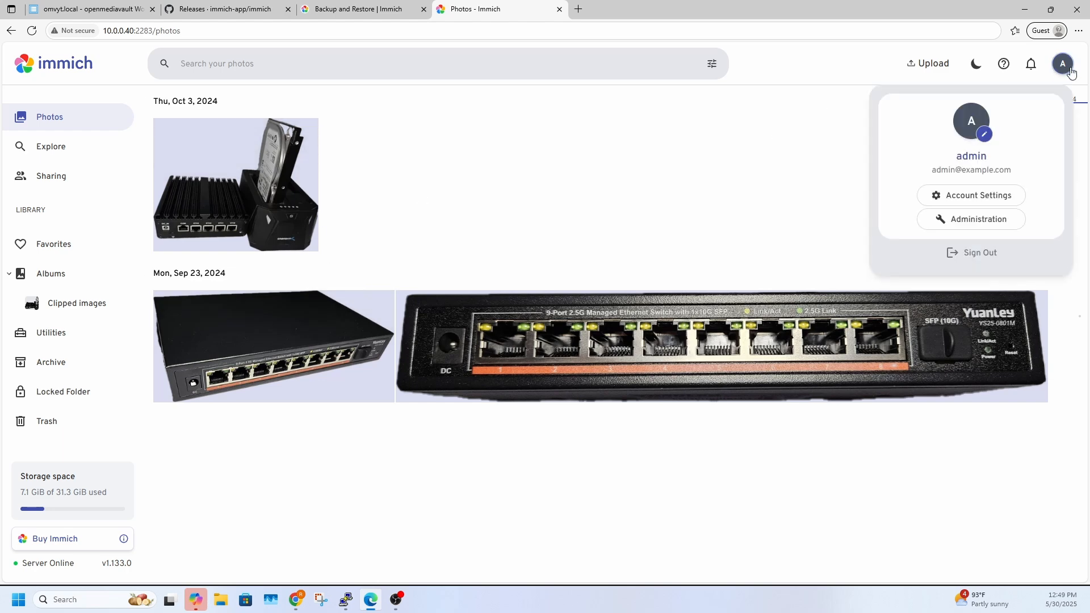
click(967, 206)
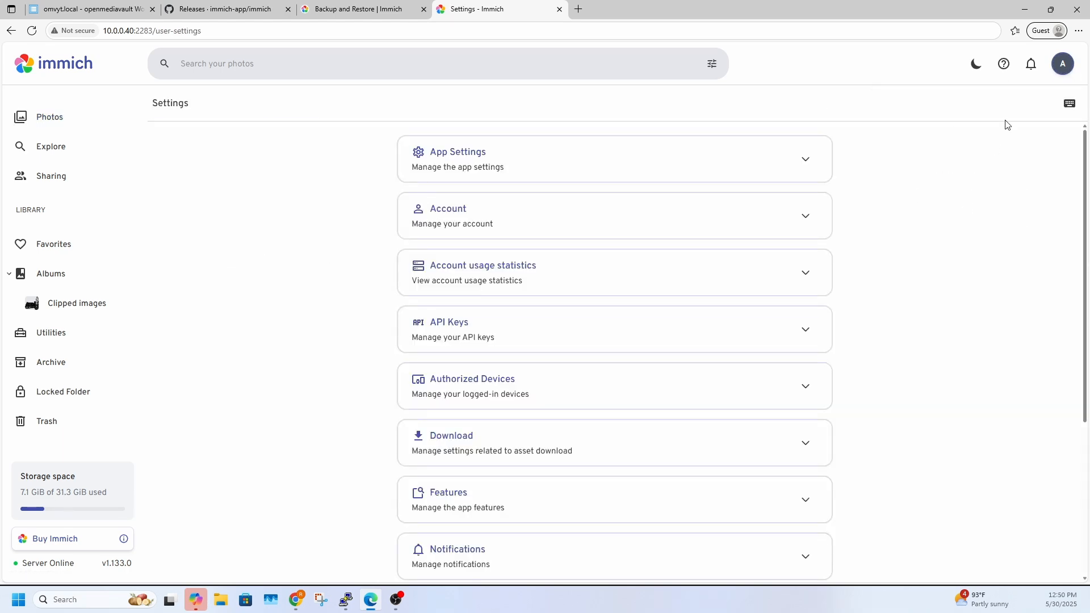
click(1053, 64)
click(988, 218)
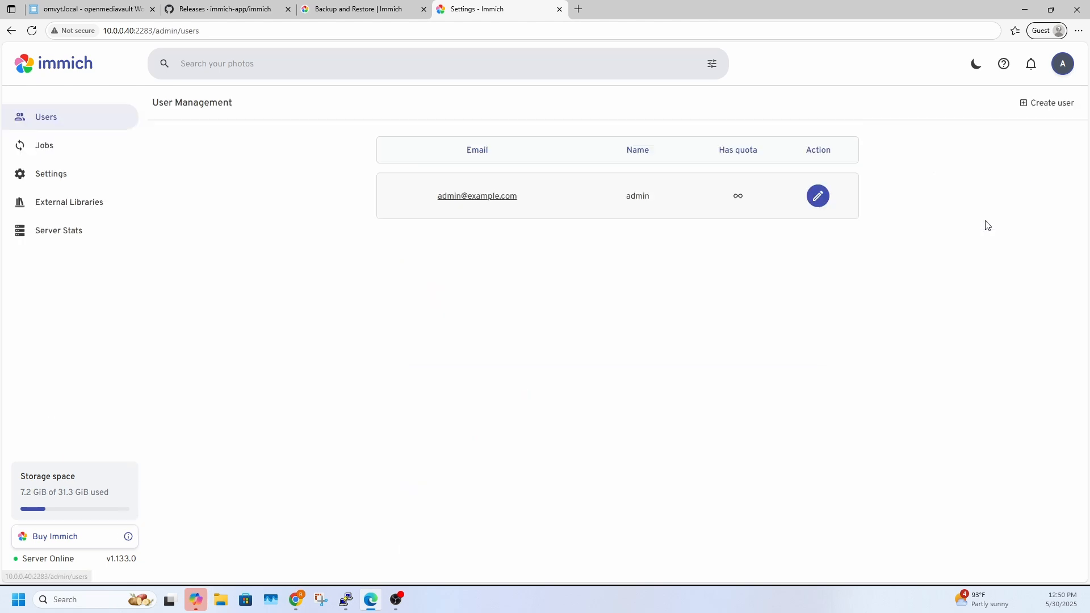
click(85, 148)
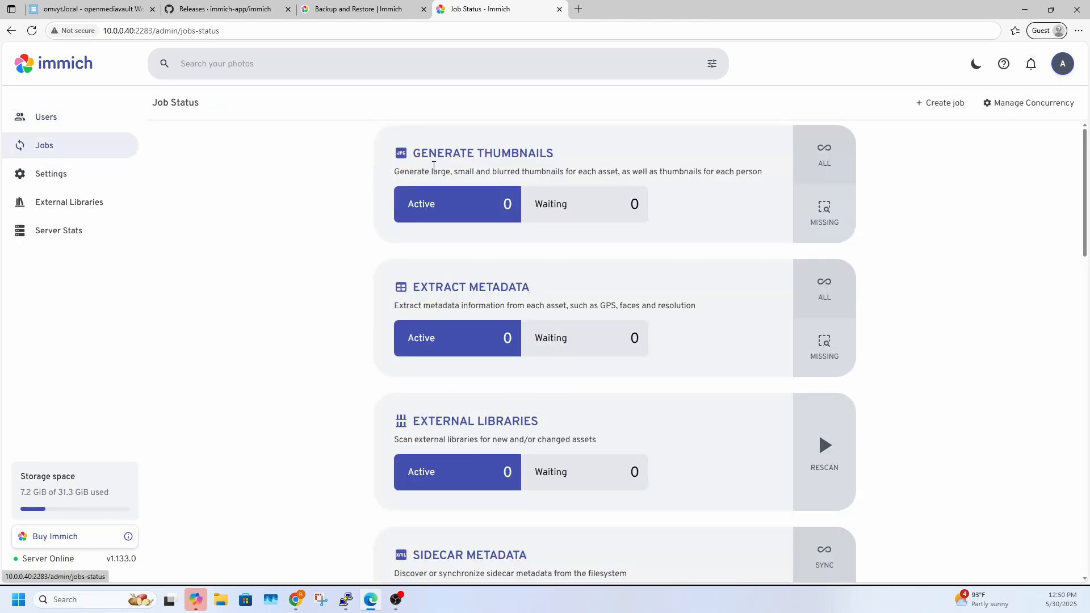
click(937, 103)
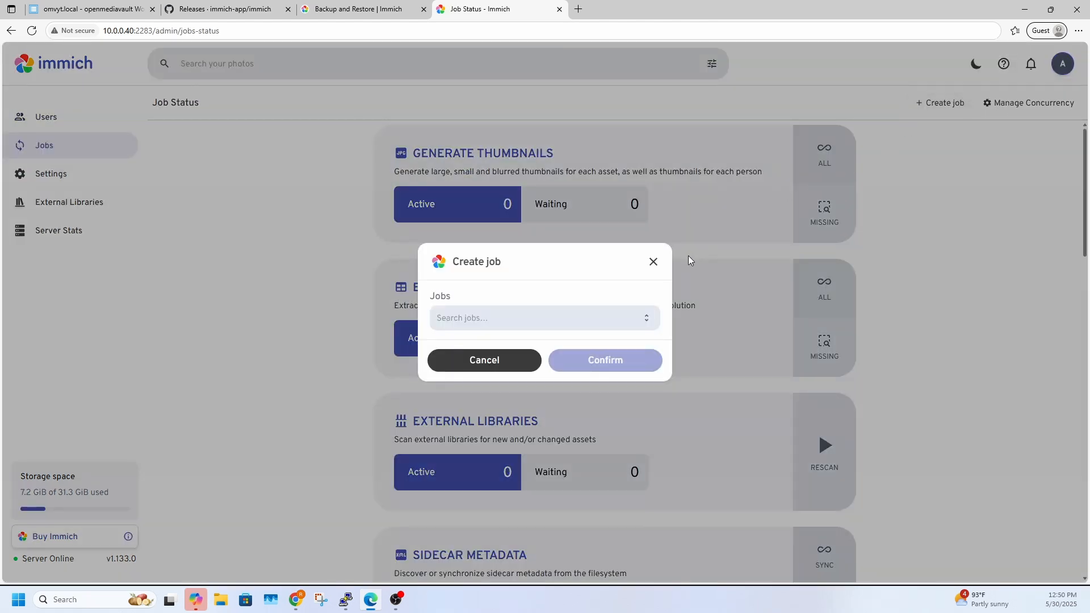
click(556, 323)
text(da)
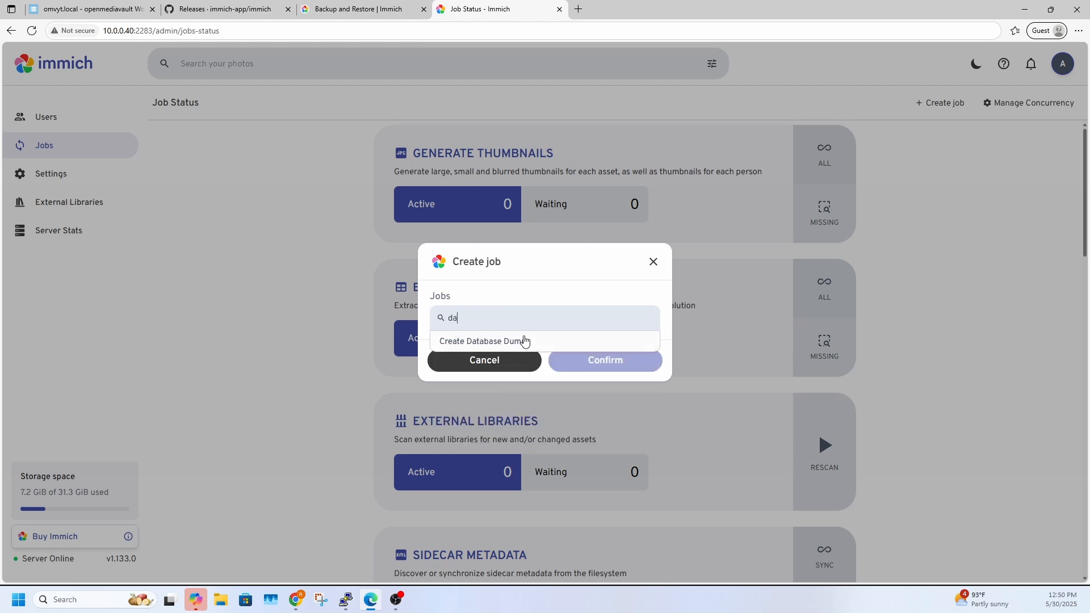
click(469, 344)
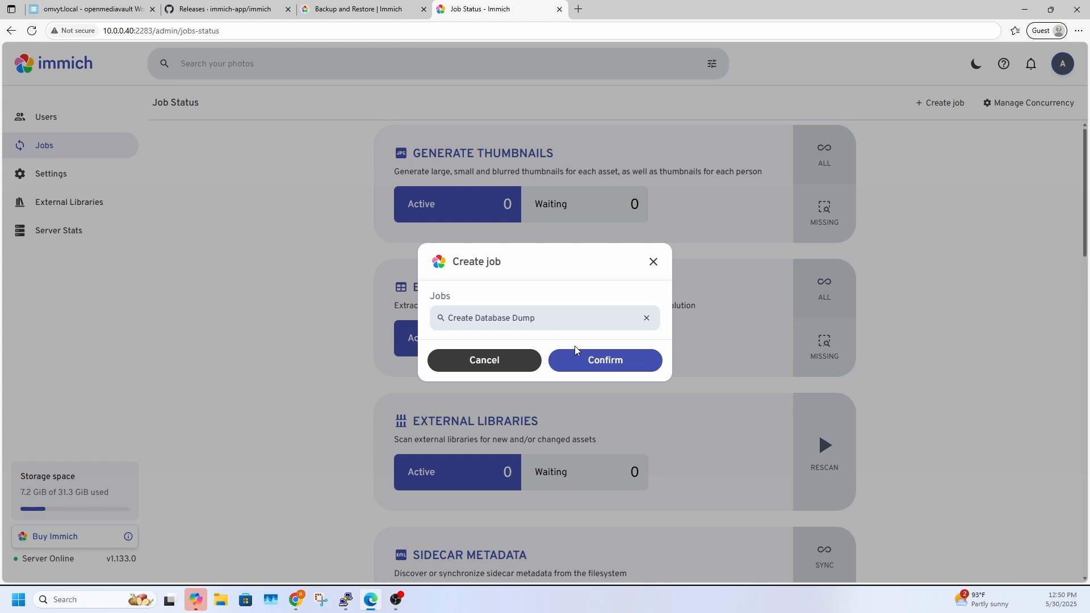
click(653, 263)
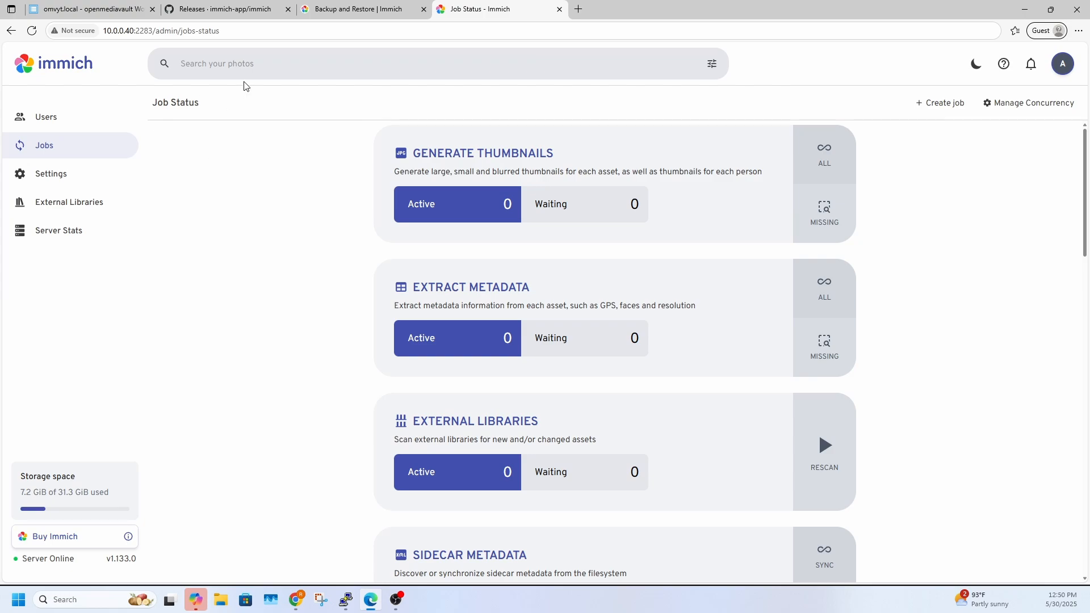
Examine the GitHub release notes for v1.134.0 and the v1.133.0 breaking changes, including the minimum version for upgrading directly
click(245, 13)
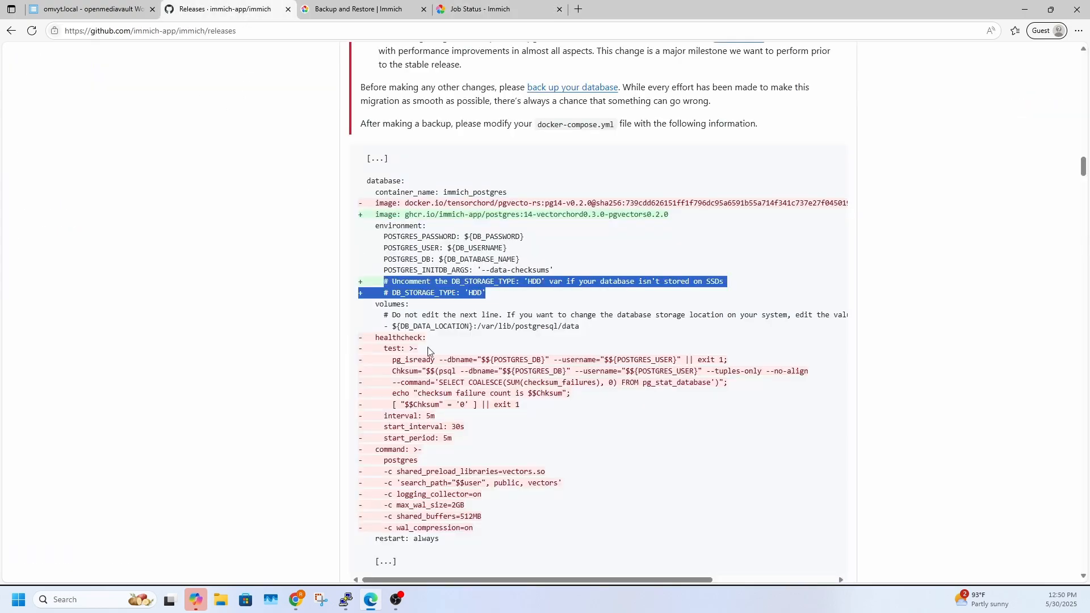
scroll(427, 349, up, 9)
scroll(415, 390, up, 20)
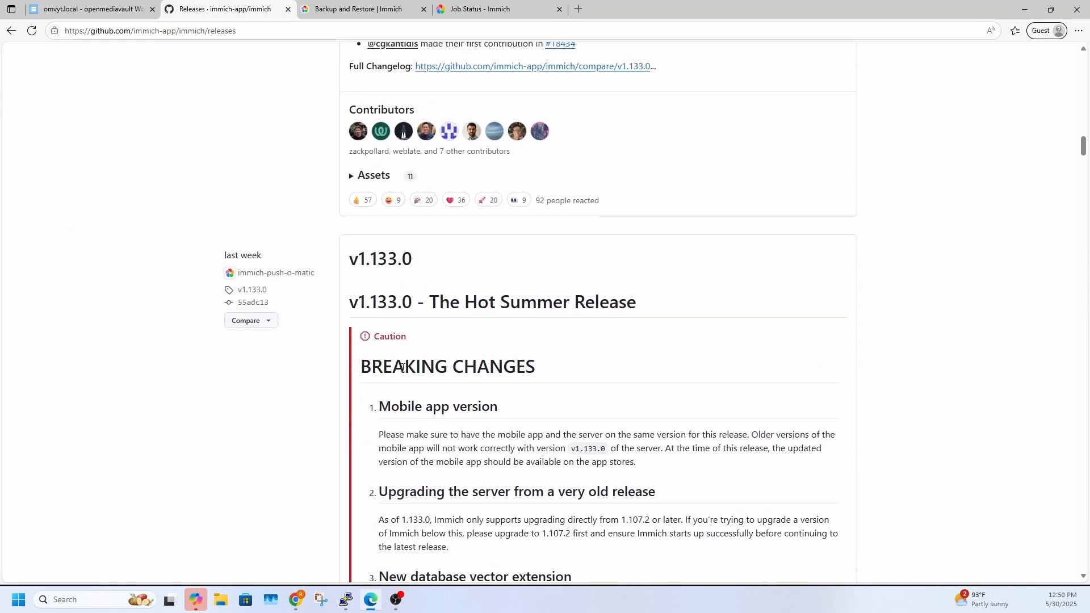
scroll(411, 476, up, 20)
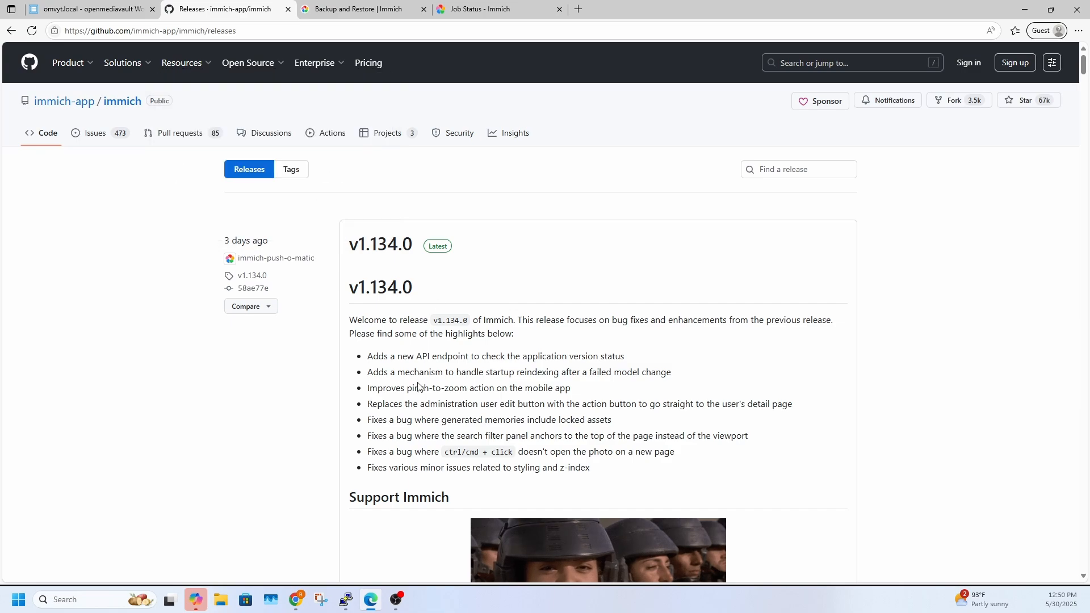
scroll(405, 370, down, 20)
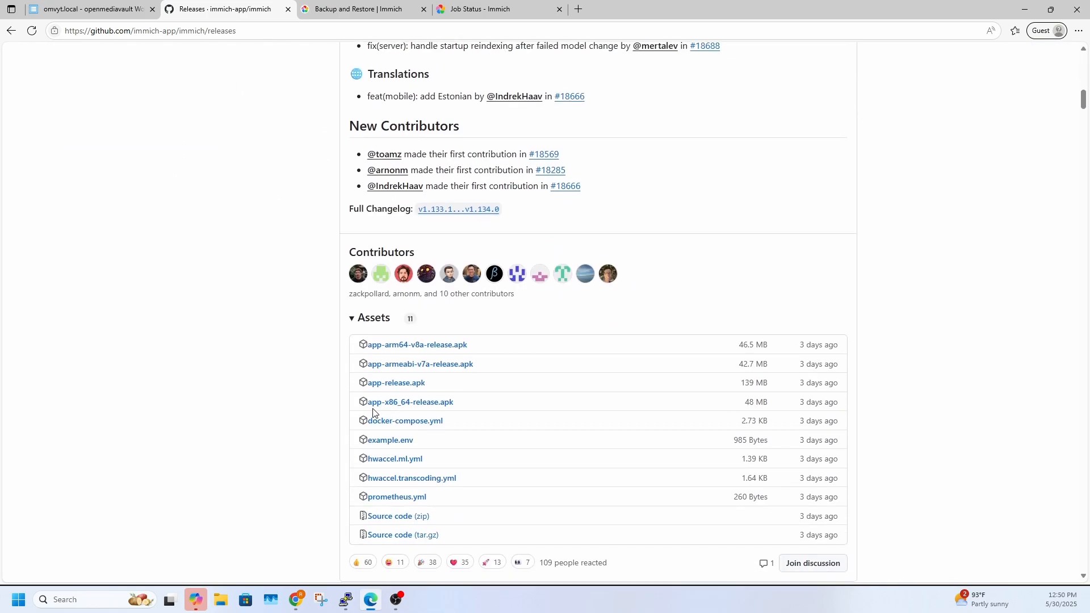
scroll(352, 397, down, 15)
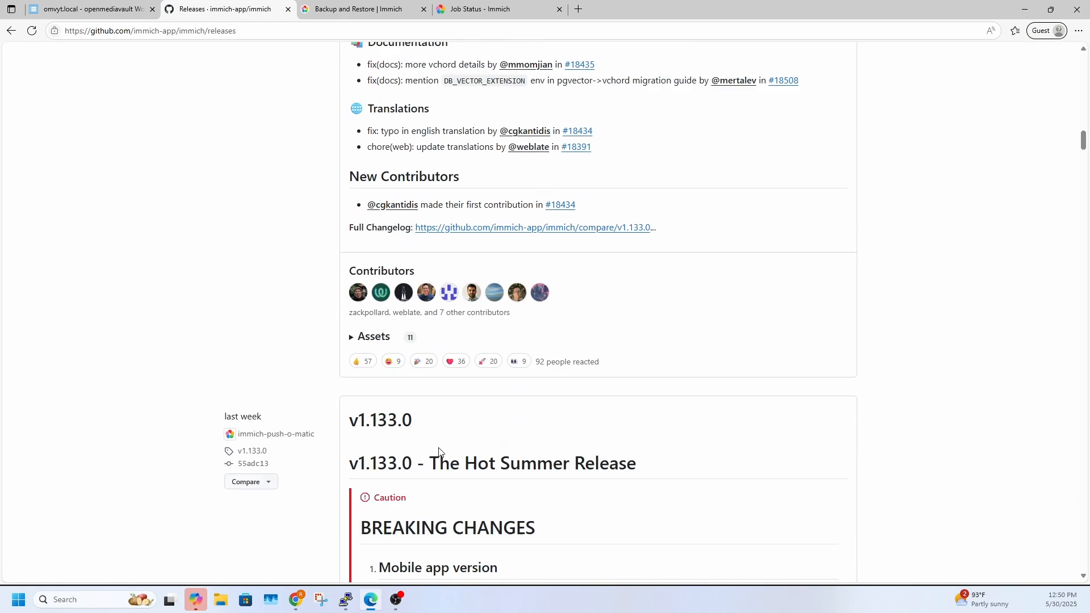
scroll(390, 368, down, 4)
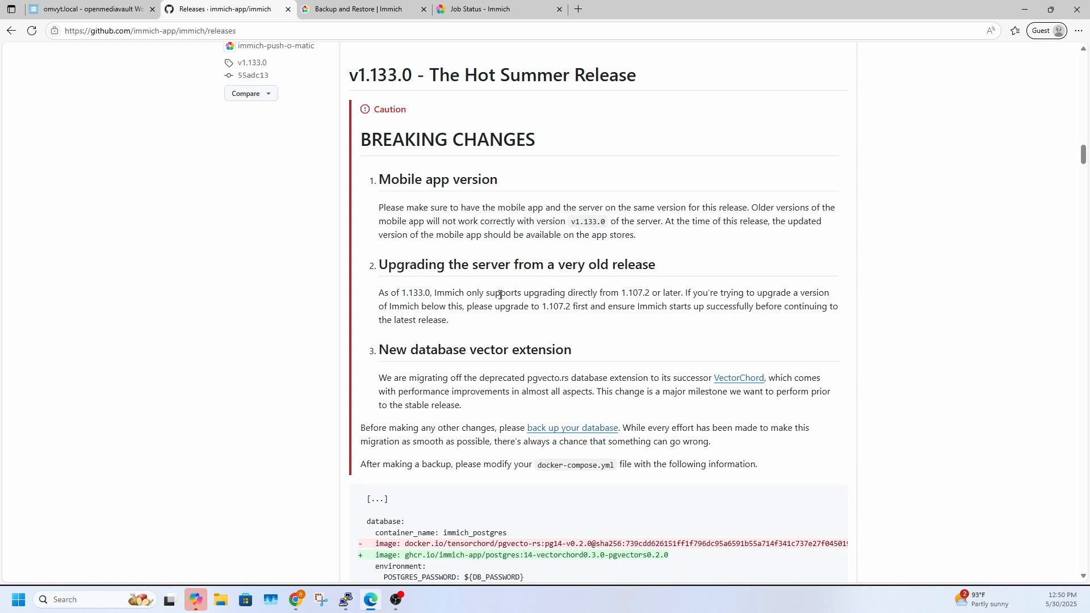
drag(542, 307, 579, 307)
scroll(450, 271, up, 20)
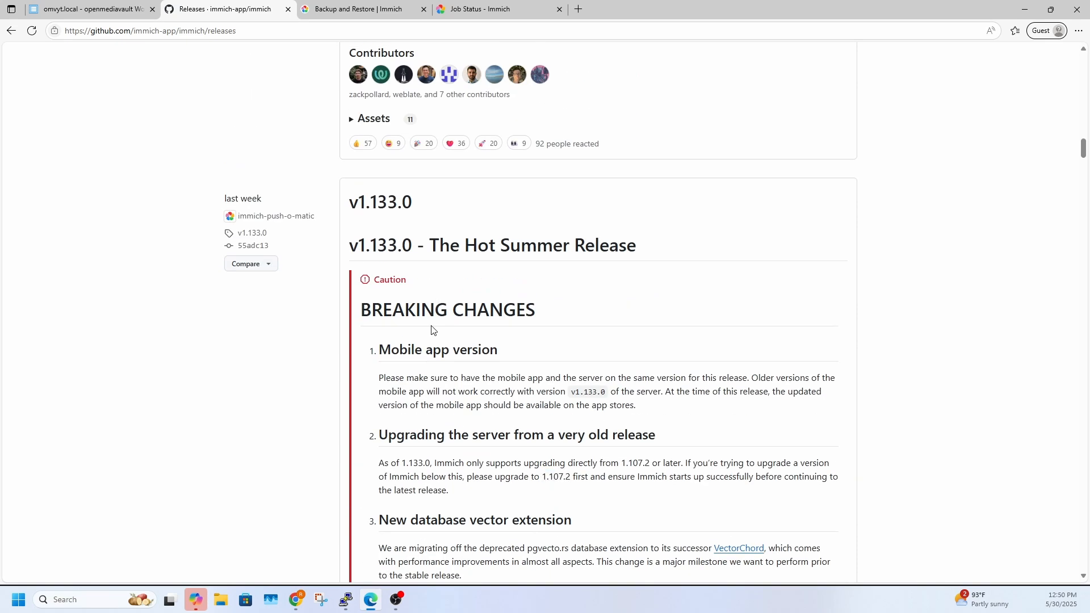
Stop following the immich logs in openmediavault and take the immich stack down
click(98, 17)
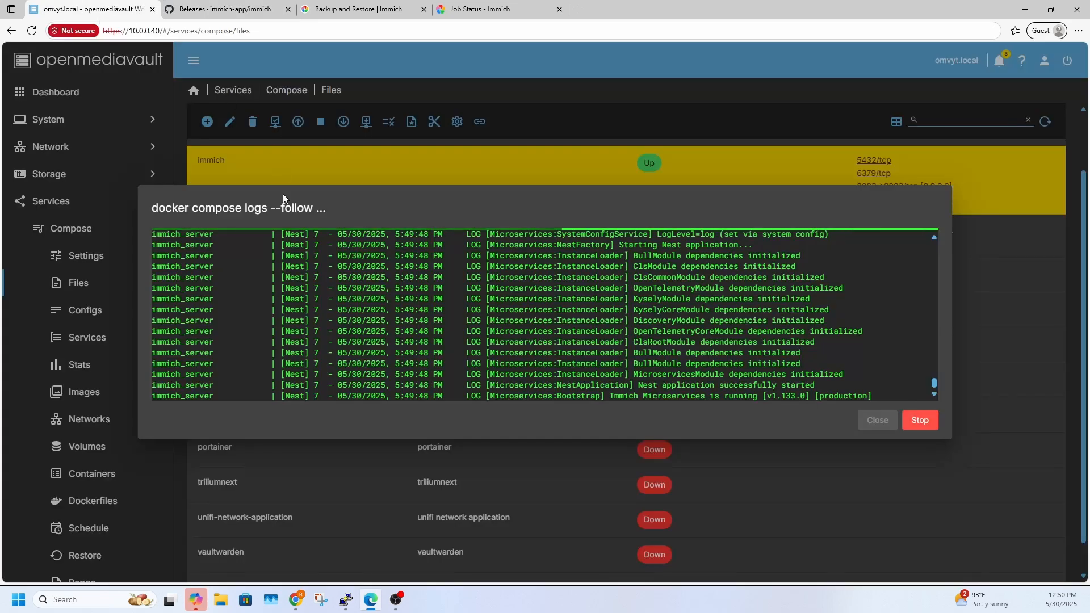
click(919, 419)
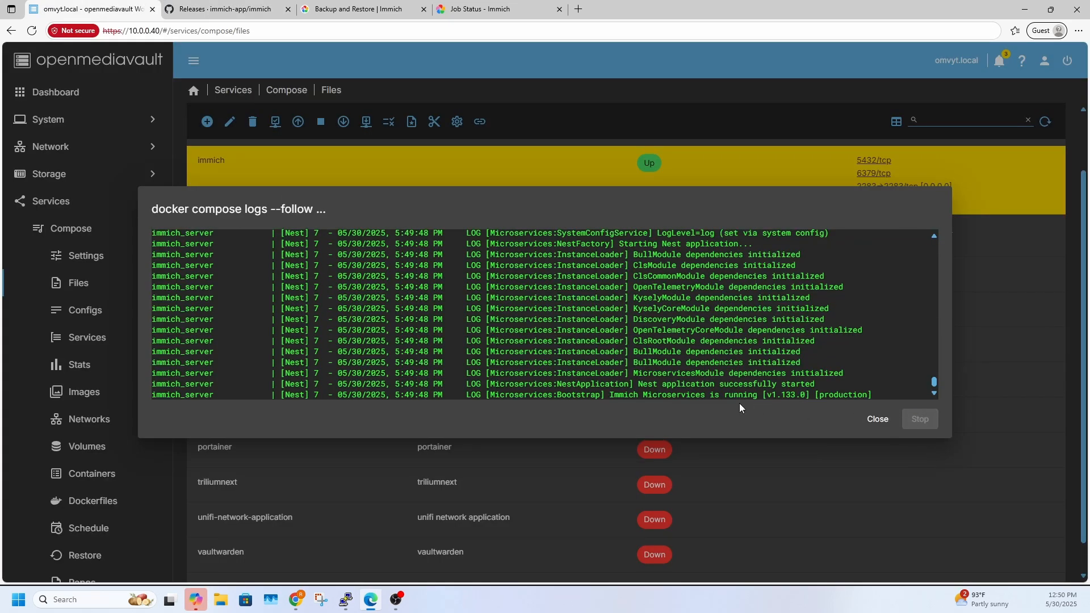
click(880, 419)
click(350, 122)
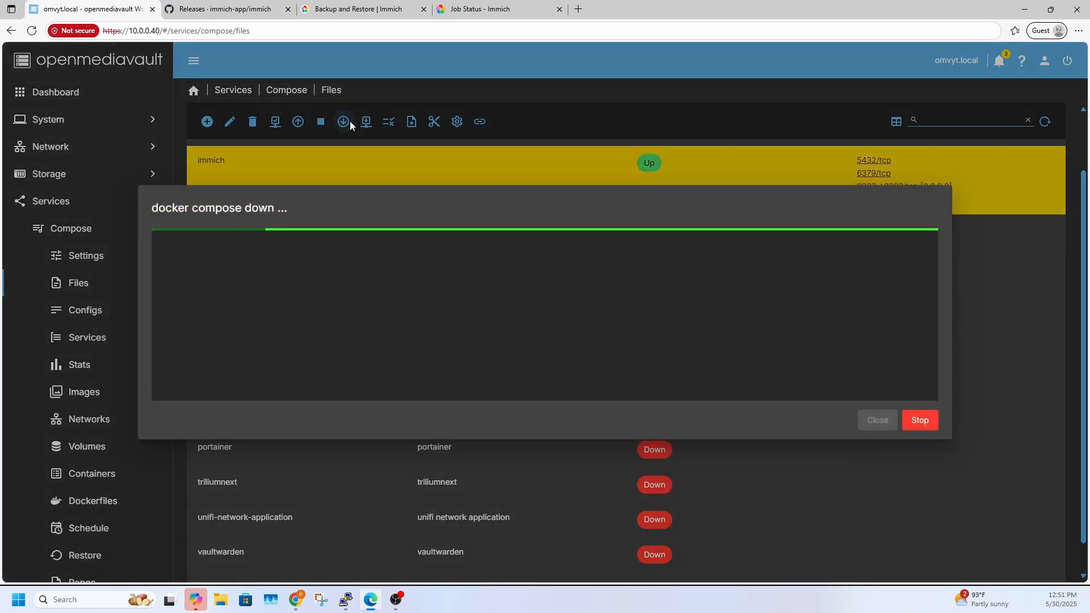
click(879, 421)
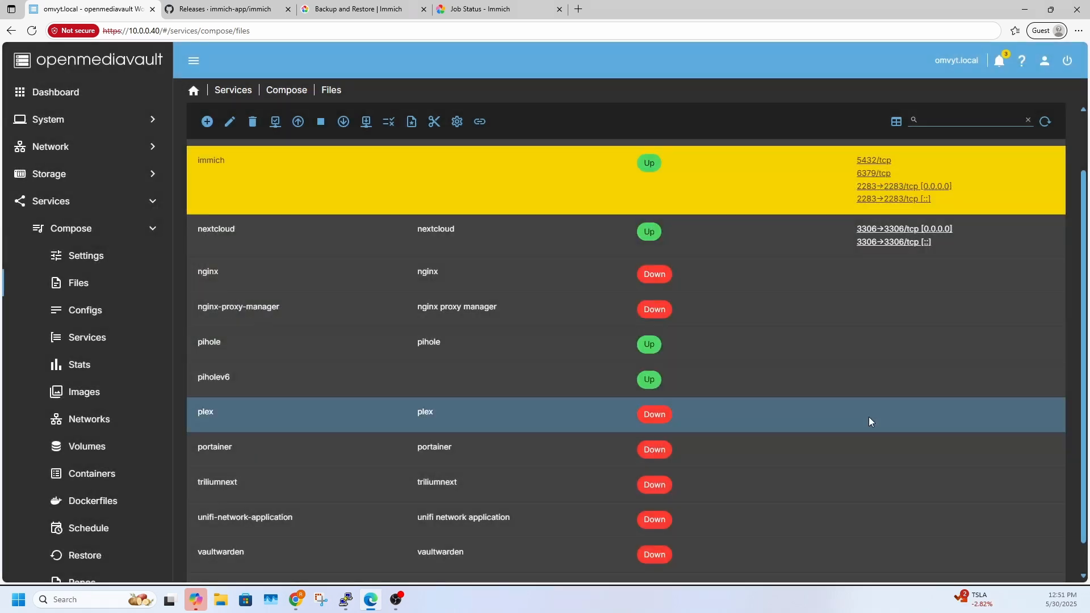
Set IMMICH_VERSION to v1.134.0 in the immich environment file, check it against the latest GitHub release, and save
click(229, 122)
scroll(338, 398, down, 5)
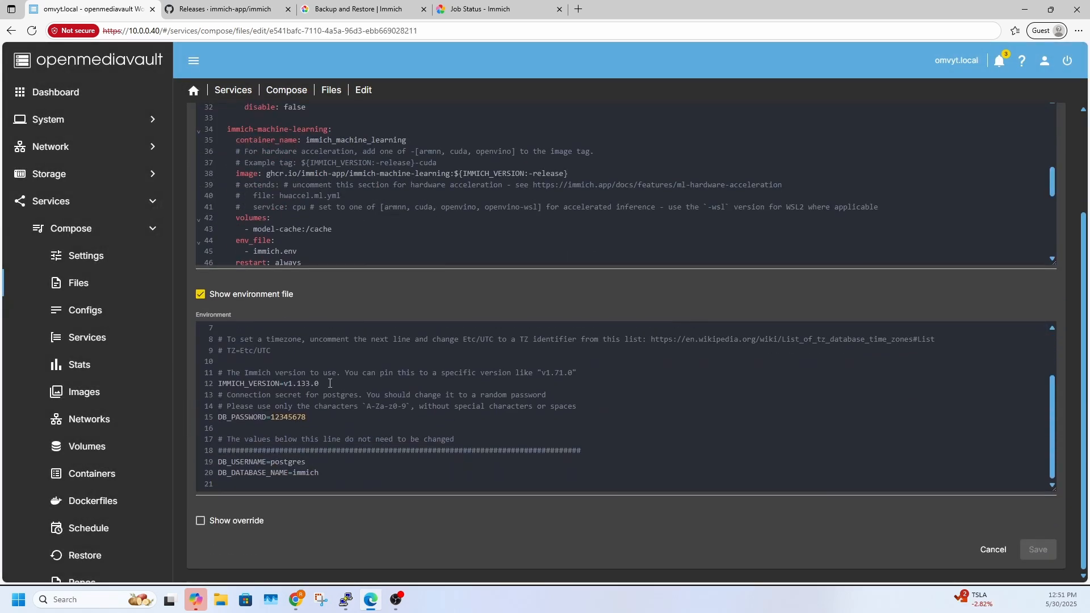
drag(329, 383, 301, 387)
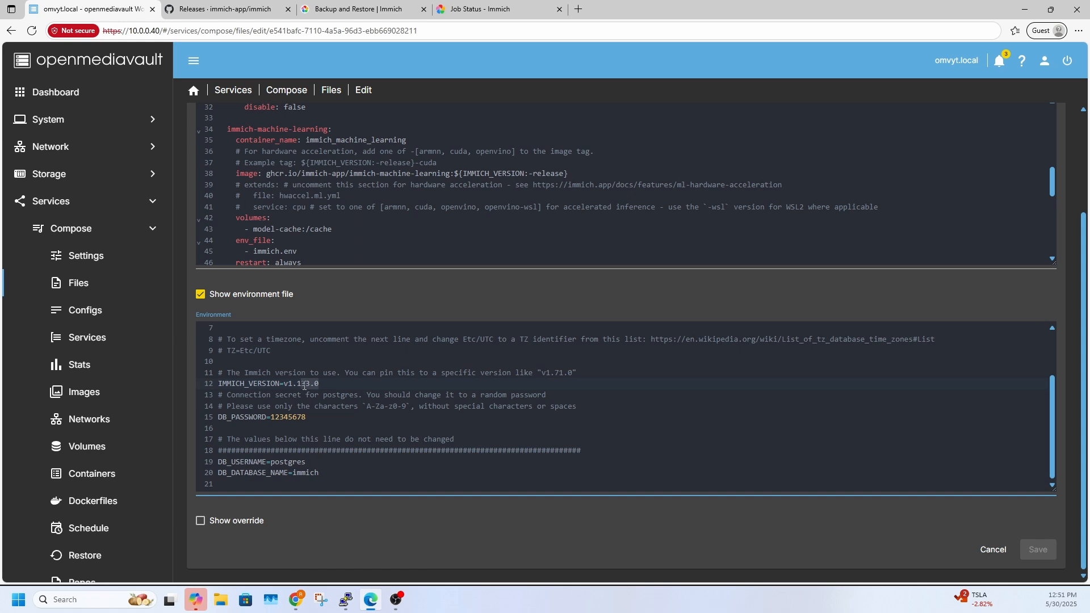
text(34.0)
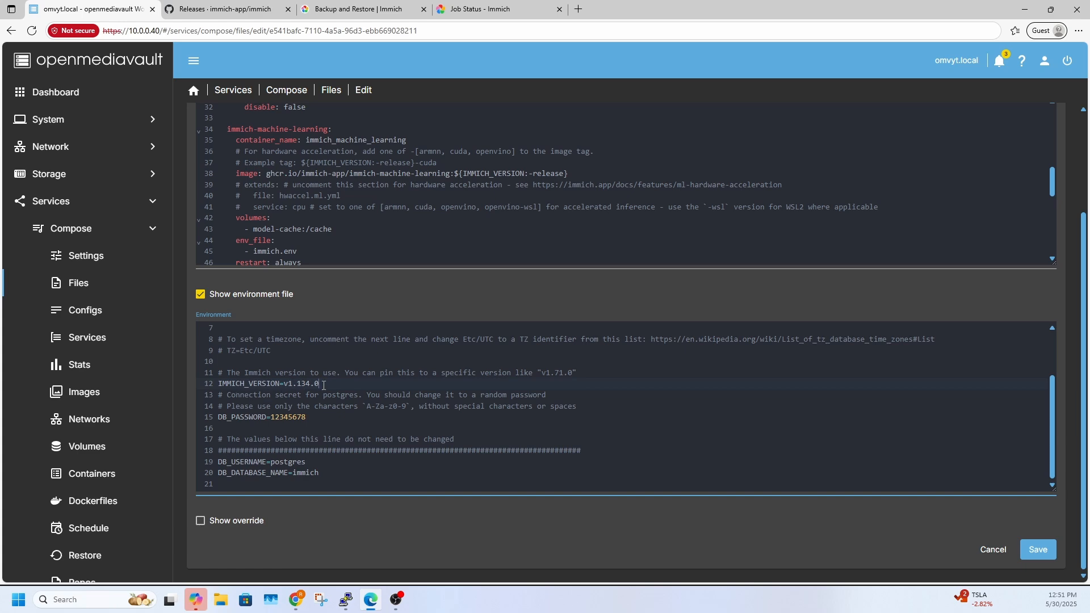
click(224, 9)
scroll(363, 318, up, 10)
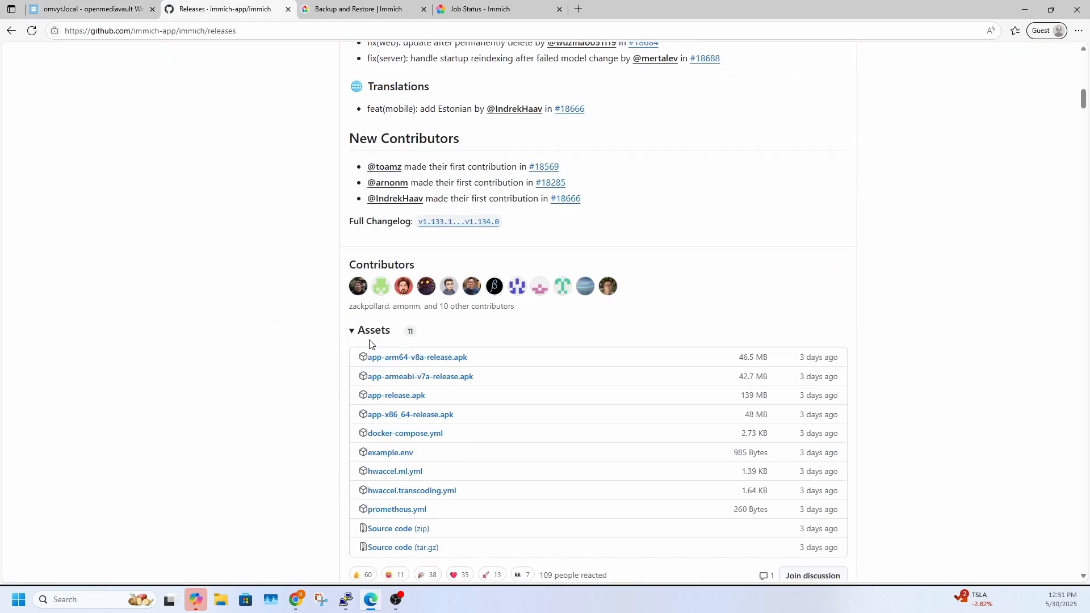
scroll(368, 334, up, 3)
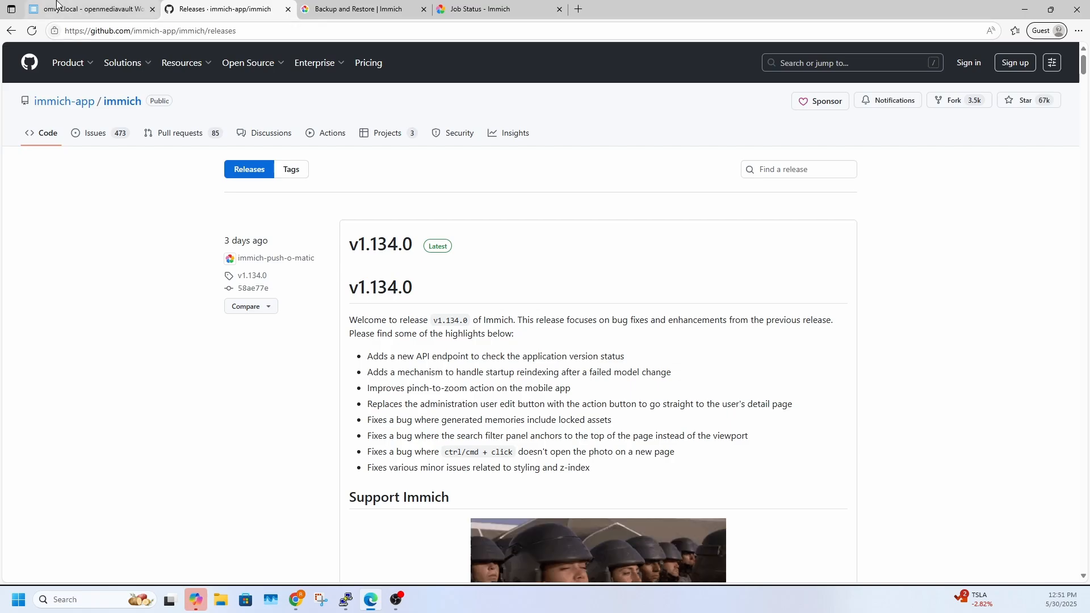
click(91, 9)
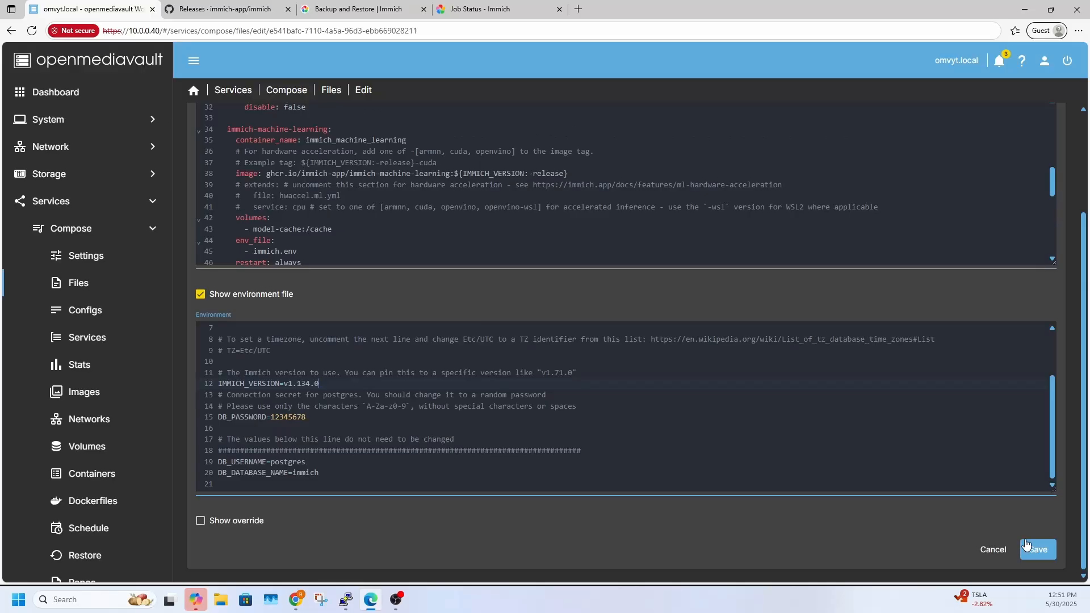
click(1026, 546)
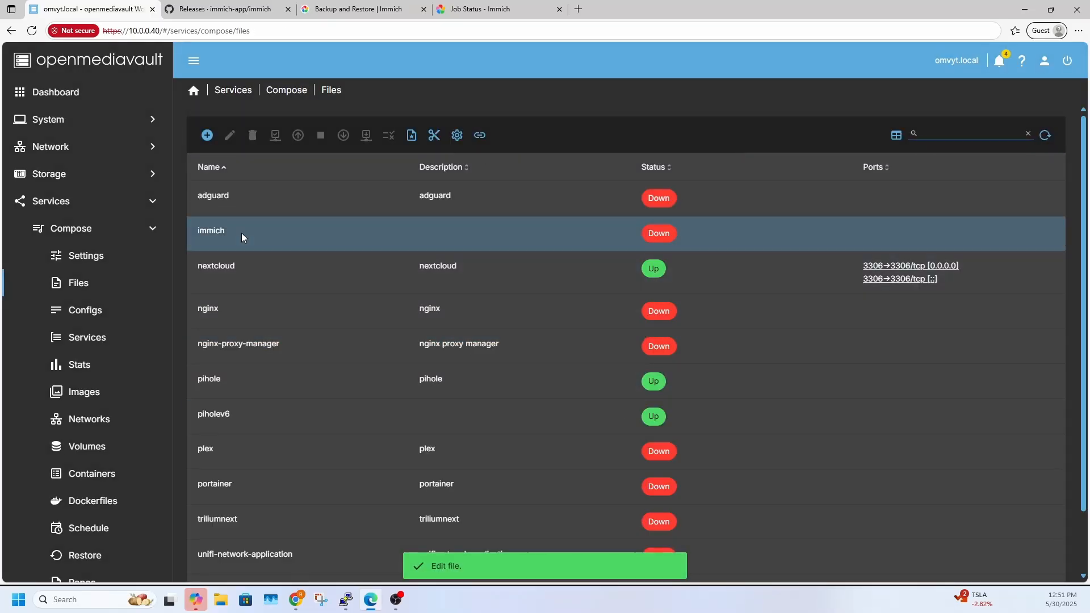
Pull the v1.134.0 images for the immich stack and start its containers
click(235, 230)
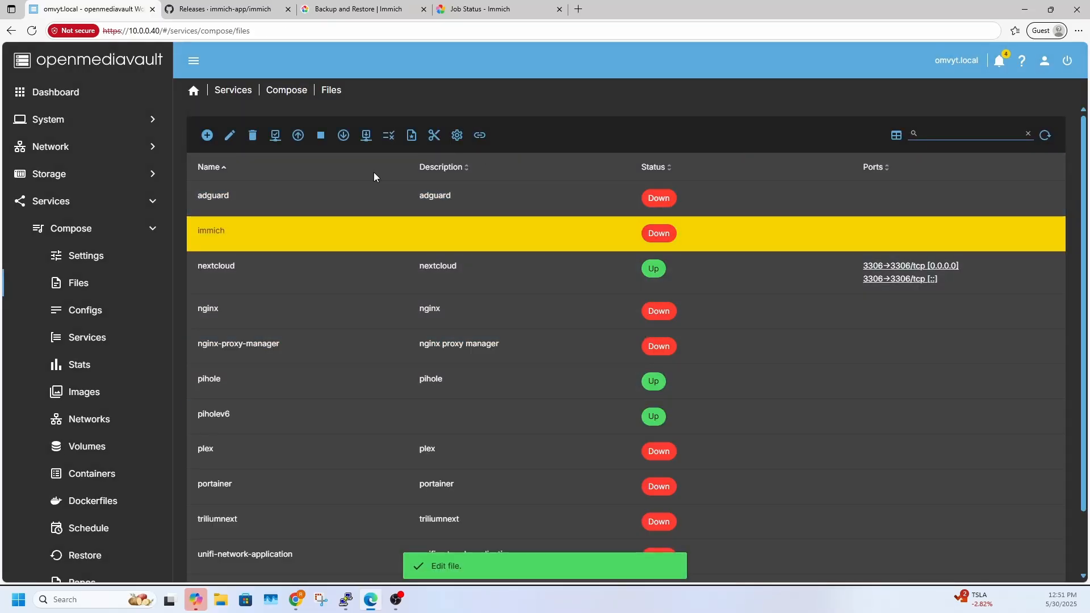
click(366, 135)
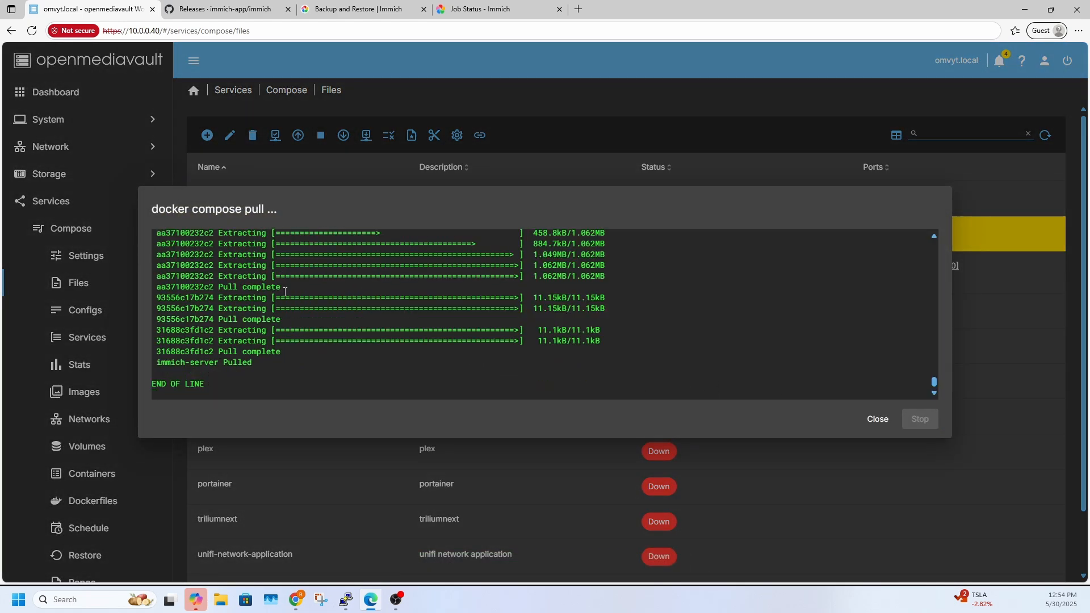
click(878, 419)
click(298, 135)
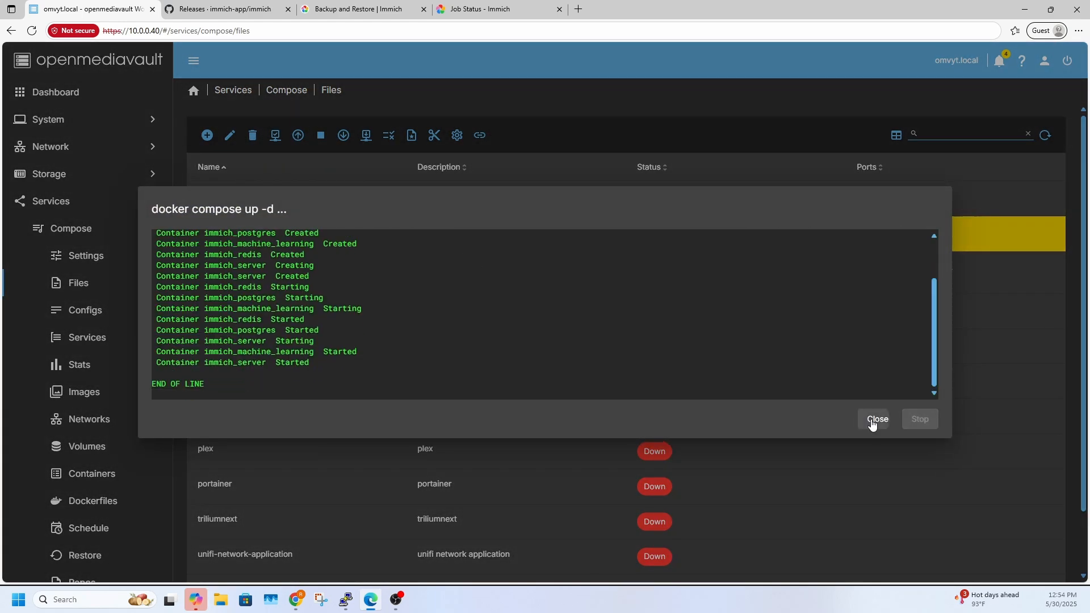
click(877, 420)
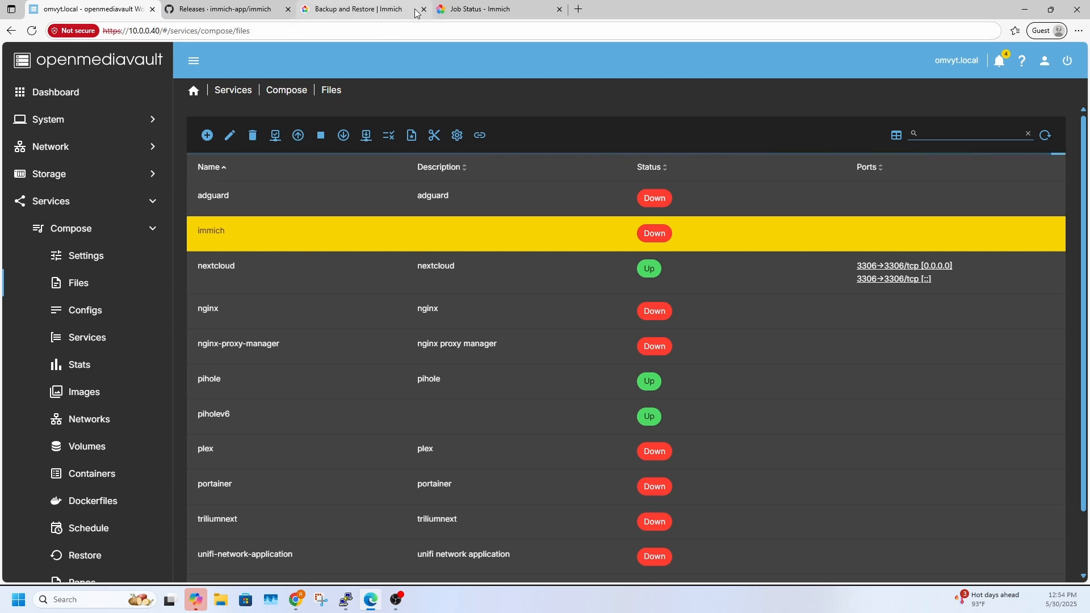
Return to the Immich web page and load its root address 10.0.0.40:2283 after the redeployment
click(474, 10)
drag(220, 32, 154, 33)
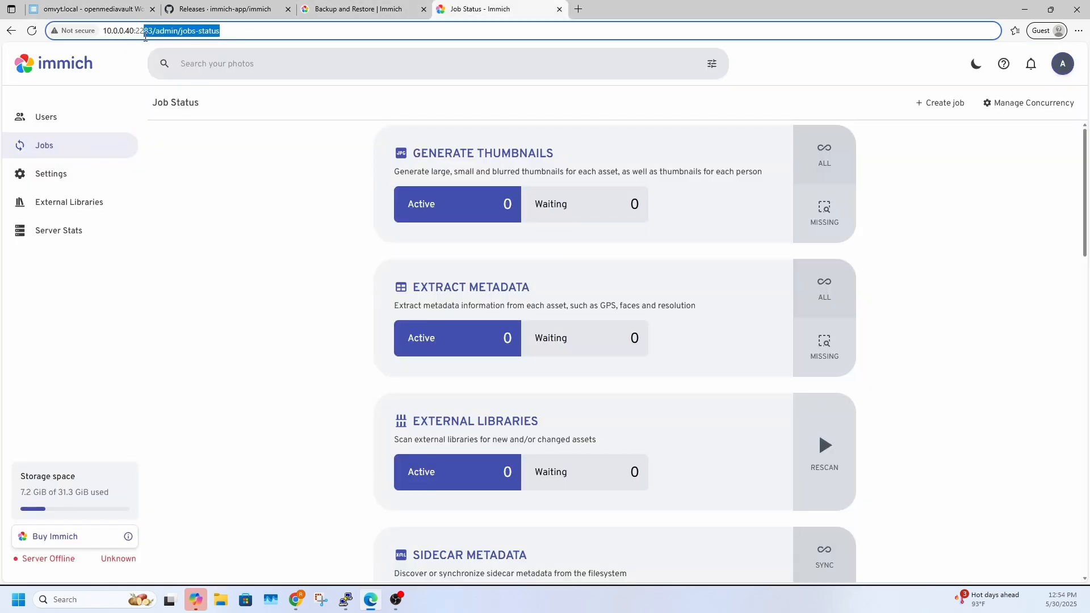
key(BackSpace)
key(Return)
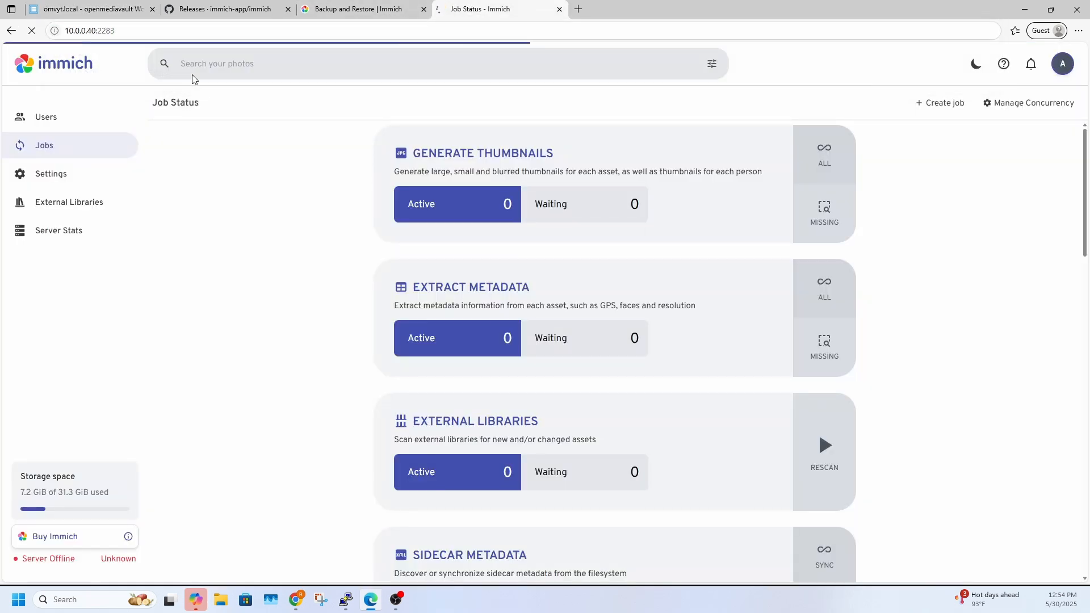